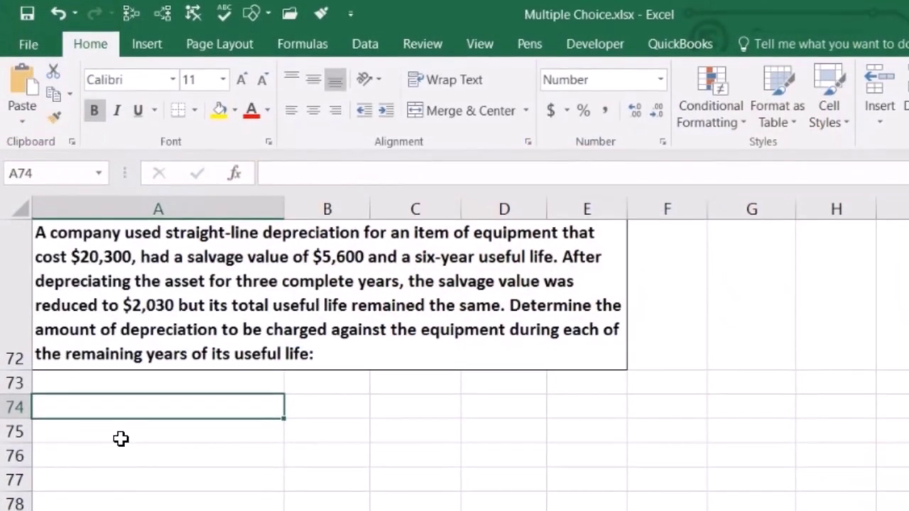
Enter the label Cost in A74 with the equipment cost 20300 in B74
text(Cash)
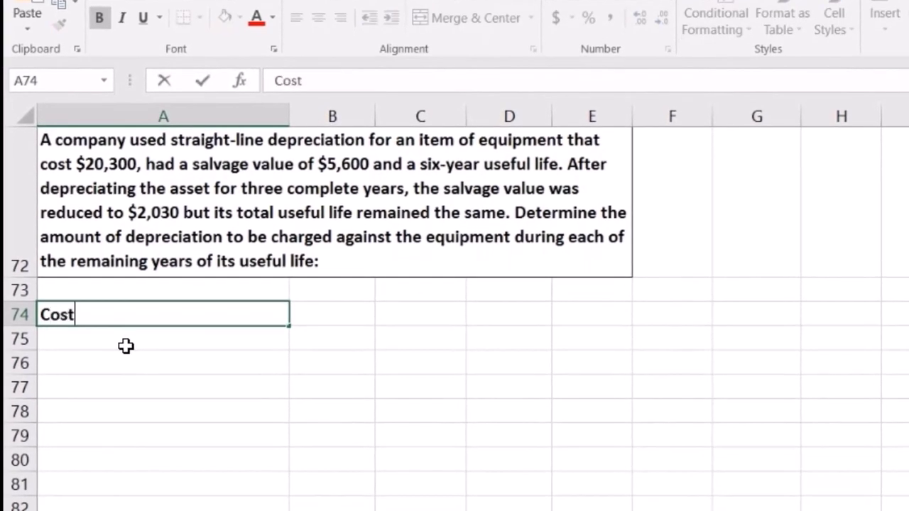
key(Tab)
text(203)
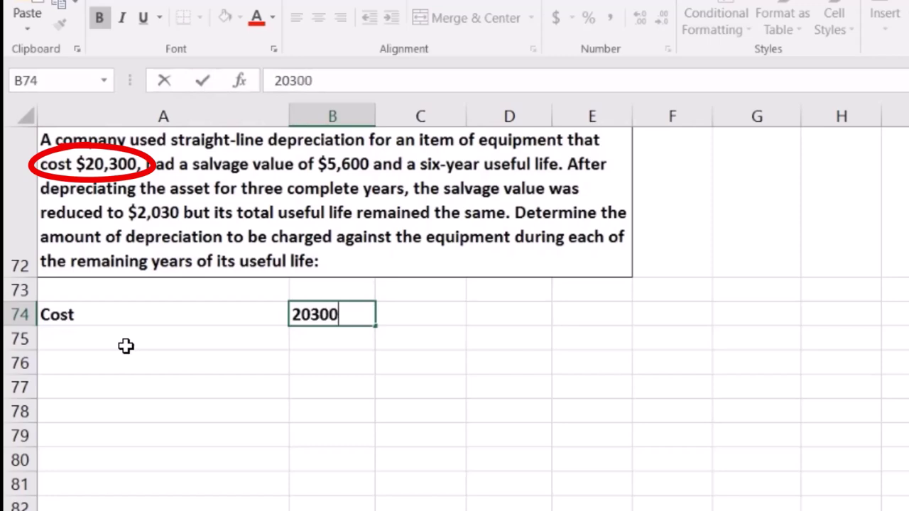
key(Return)
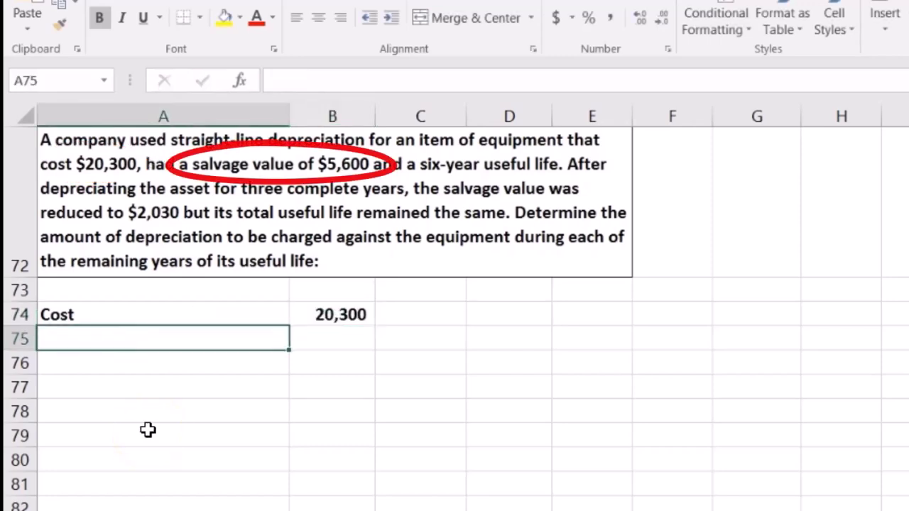
Enter the label Salvage value in A75 with the amount 5600 in B75
text(Salv)
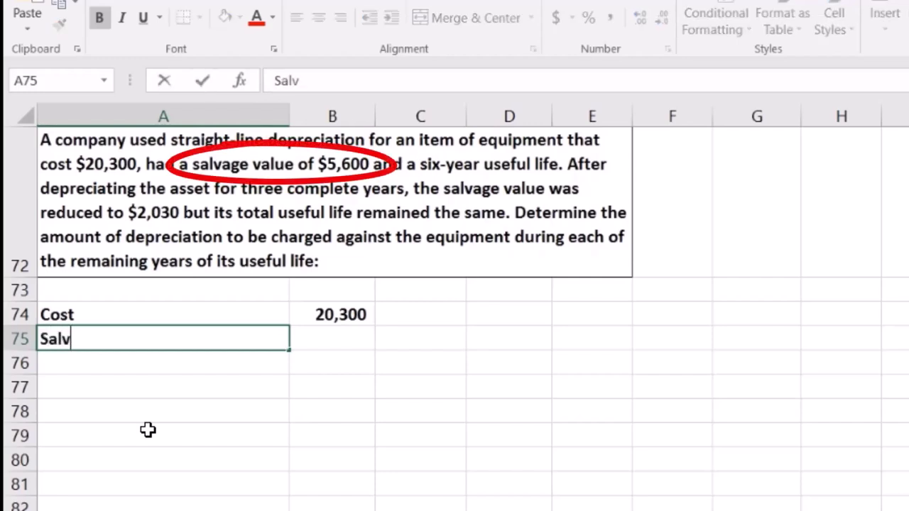
text(age value)
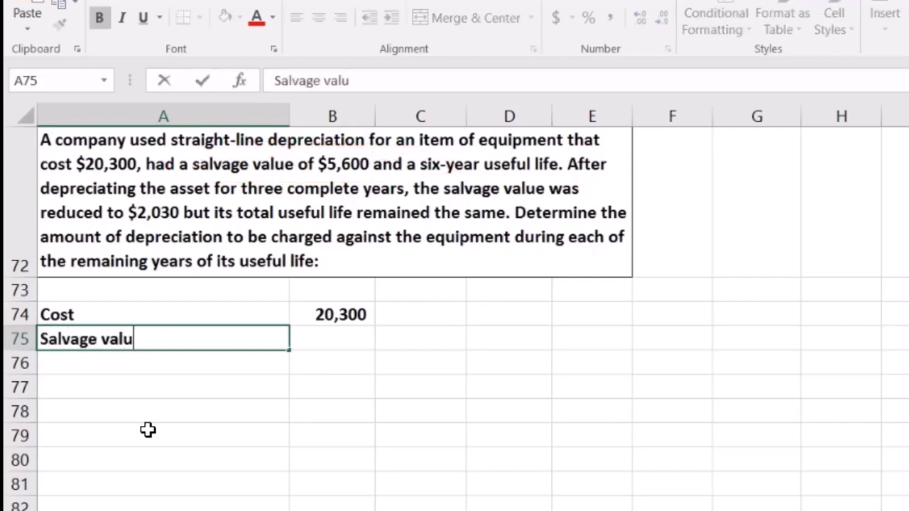
key(Tab)
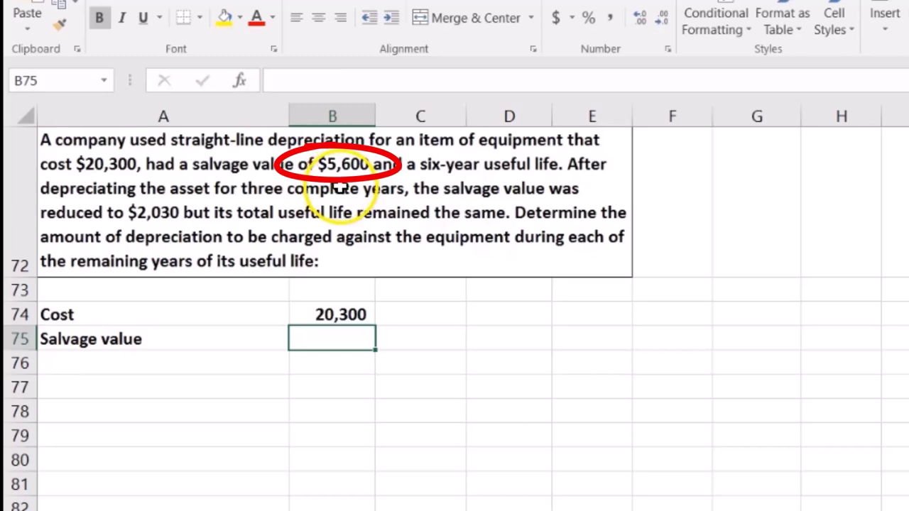
text(5600)
key(Return)
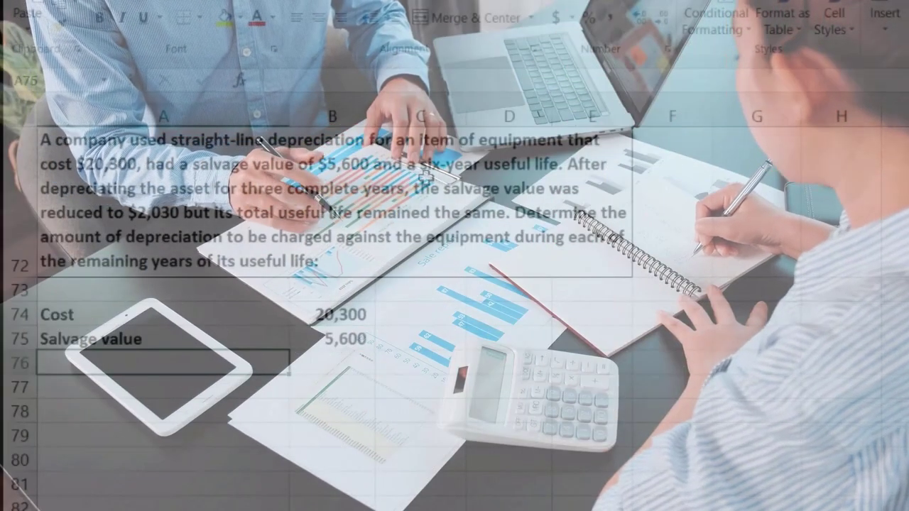
Calculate cost minus salvage value in B76 with the formula =B74-B75
click(333, 362)
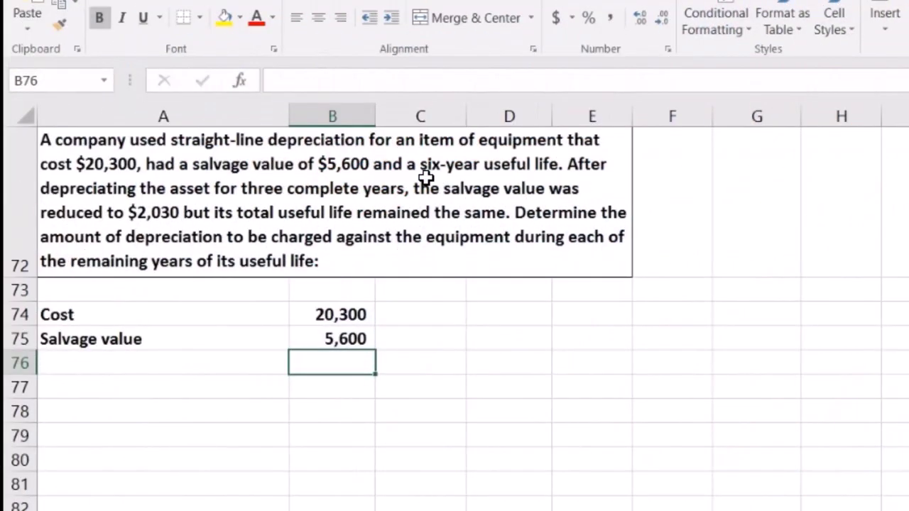
text(=)
click(331, 315)
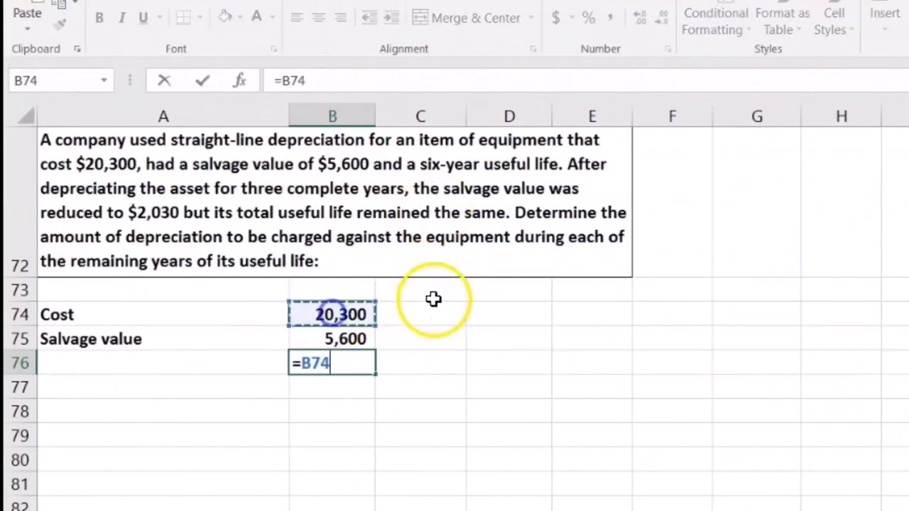
text(-)
click(370, 339)
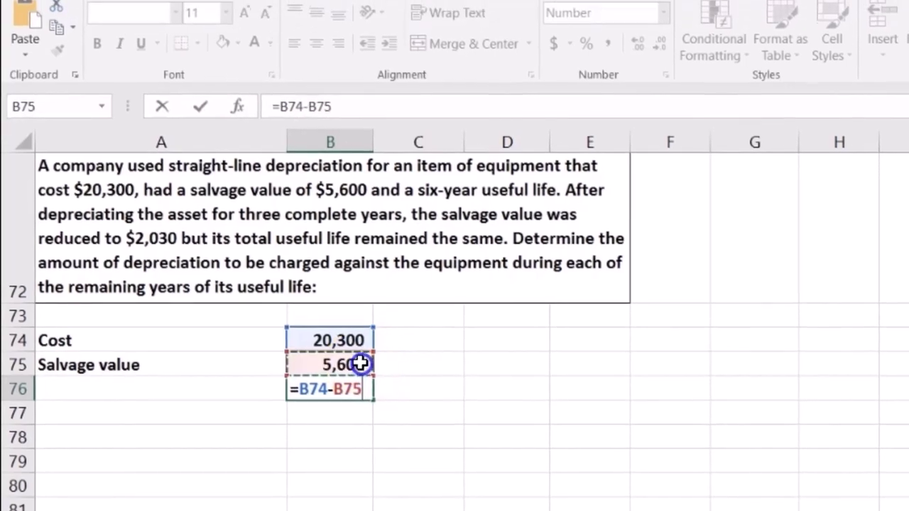
key(Return)
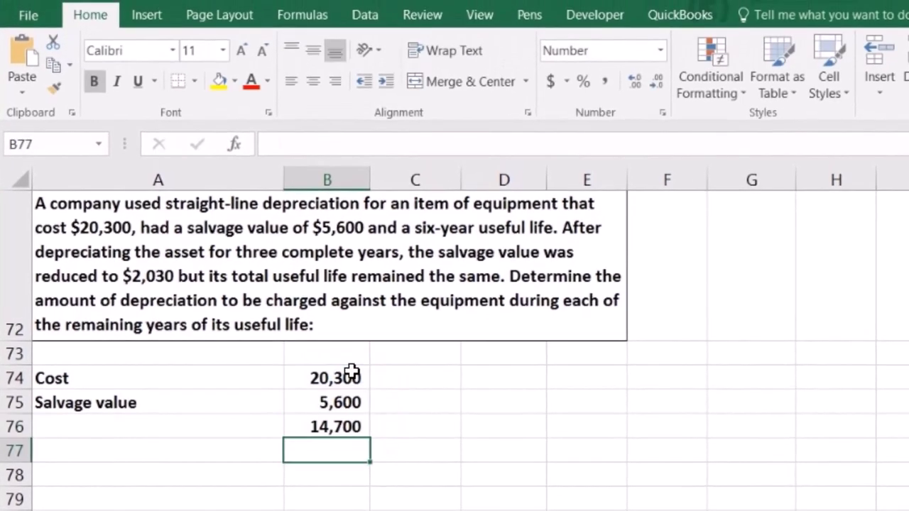
Underline the salvage value amount in B75
key(Up)
key(Up)
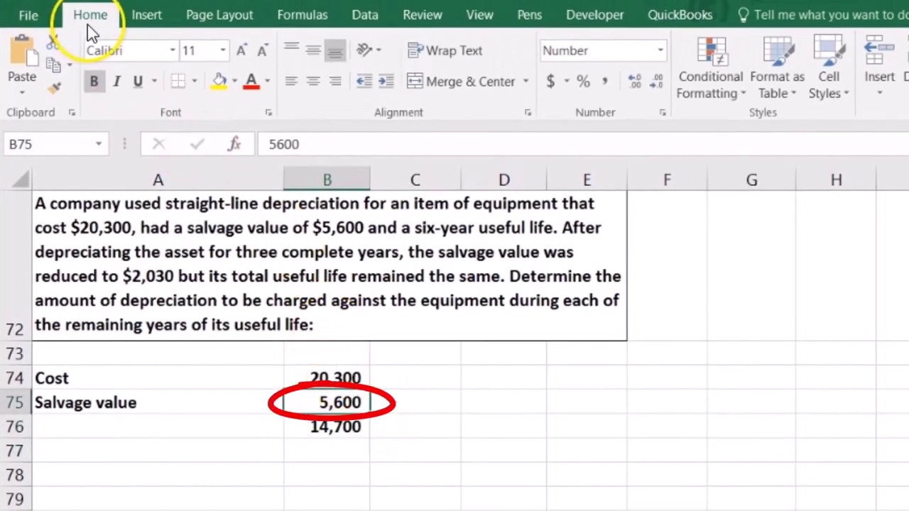
click(138, 81)
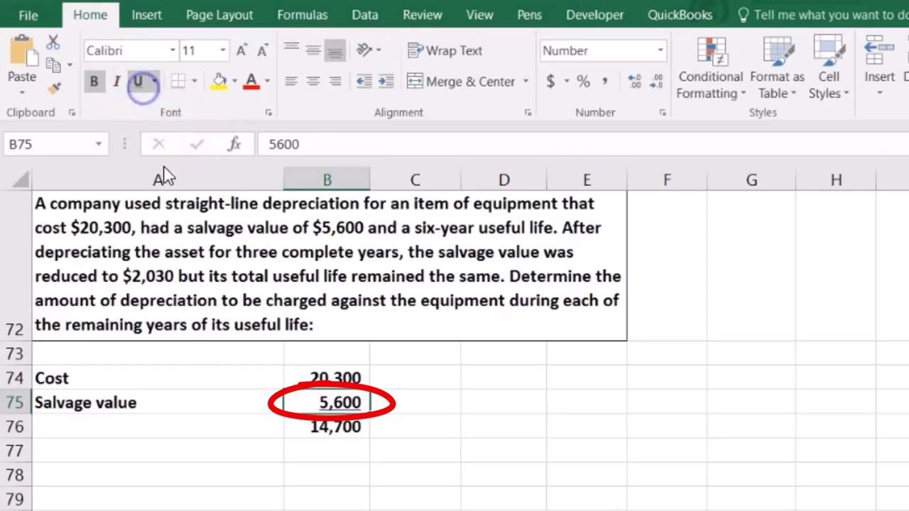
Label the difference in row 76 as Amount to be depreciated in A76
click(73, 428)
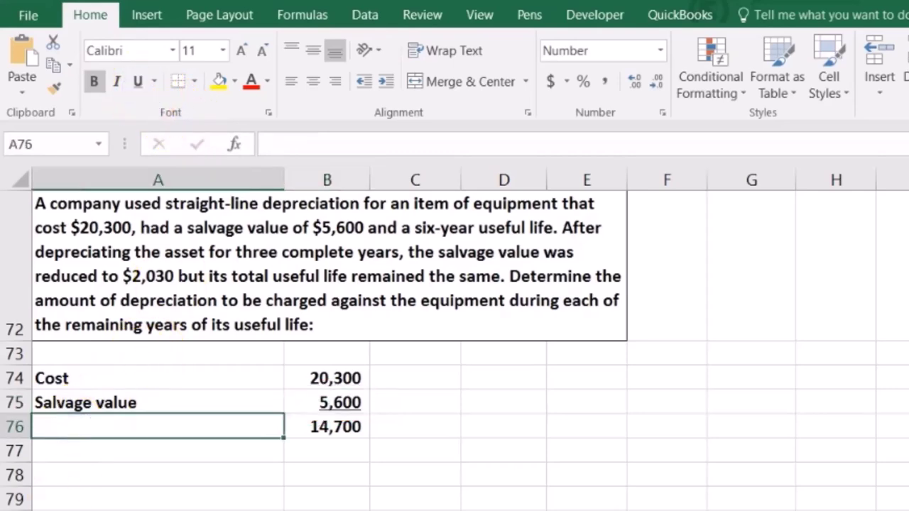
text(Amount to be depreciated)
key(Tab)
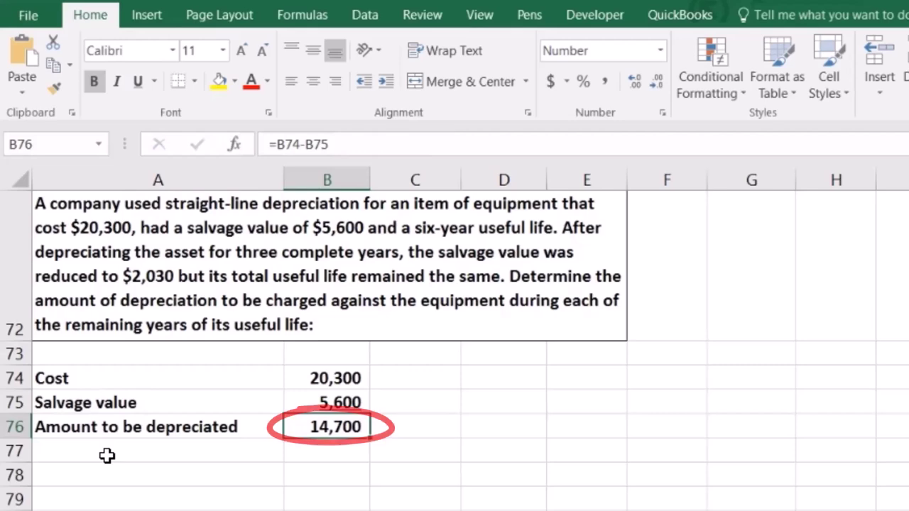
key(Up)
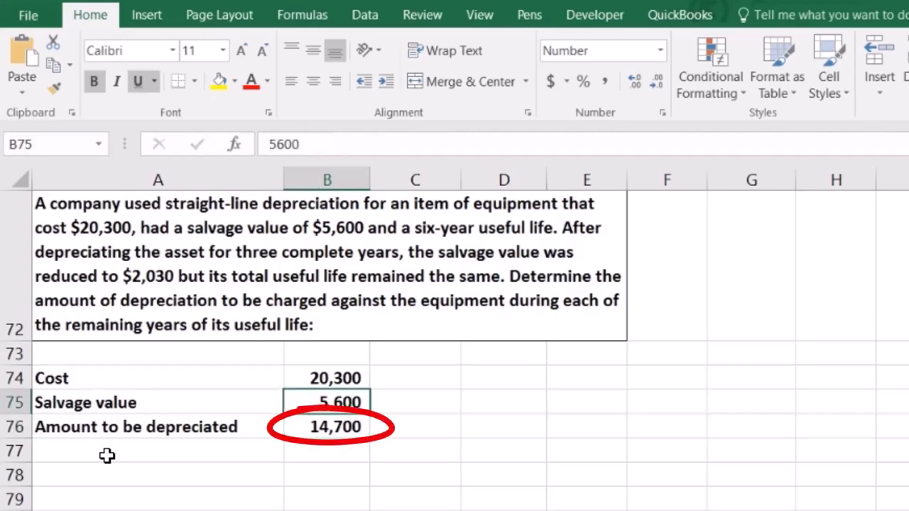
key(Down)
Enter the label year in A77 and the useful life 6 in B77, and underline the 6
click(106, 456)
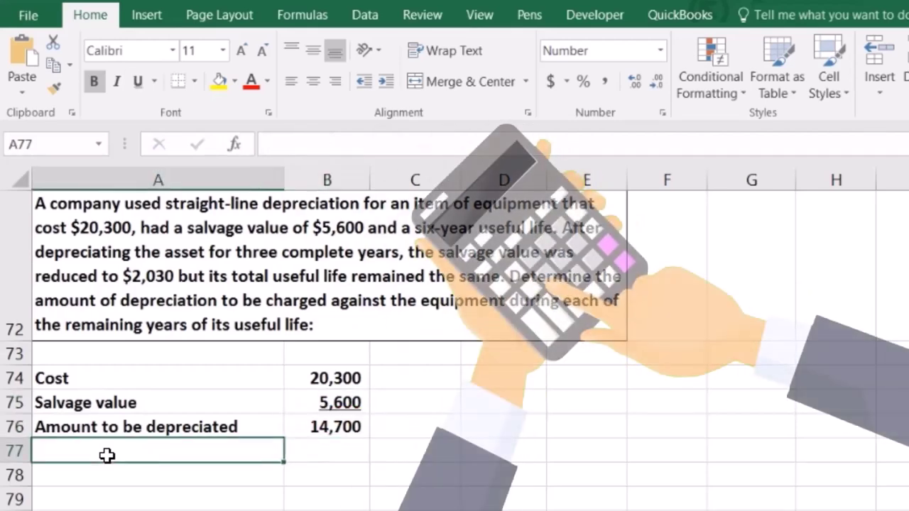
text(year)
key(Tab)
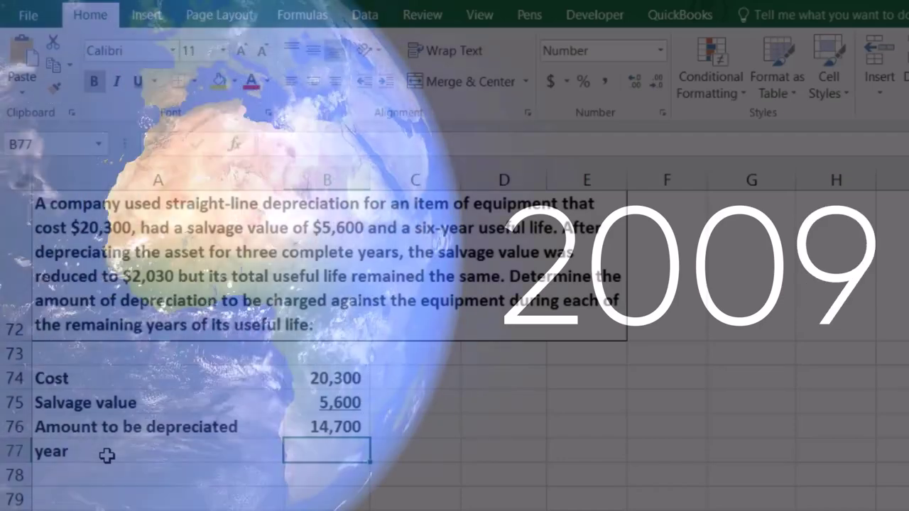
text(6)
key(Return)
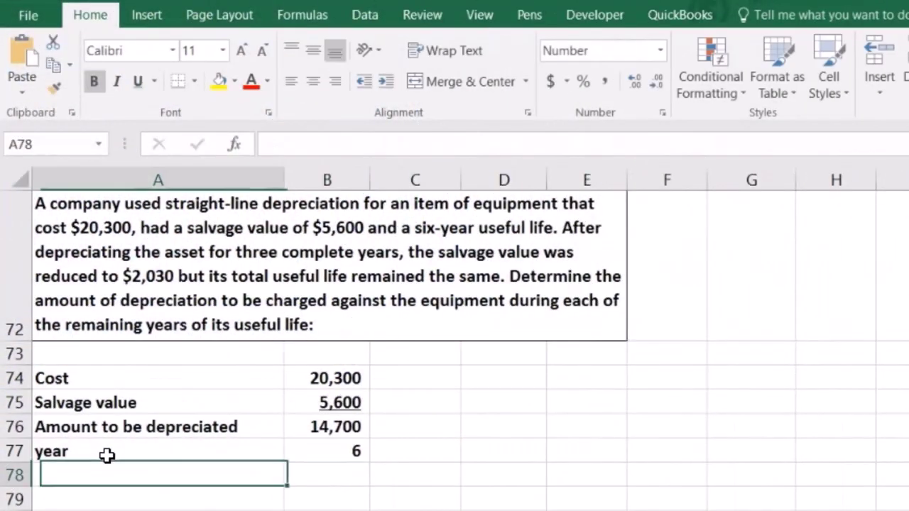
key(Up)
key(Right)
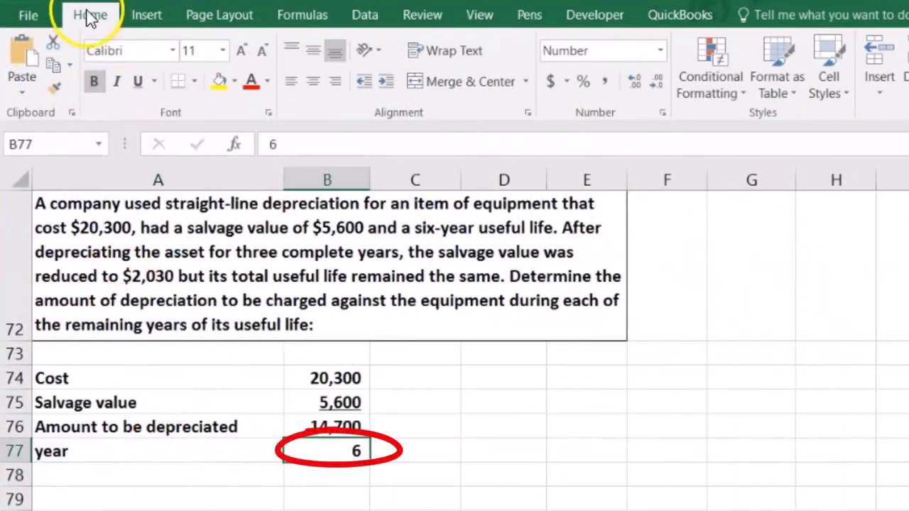
Enter the label Derpe per year in A78, correcting the spelling of its last word
click(101, 475)
text(De)
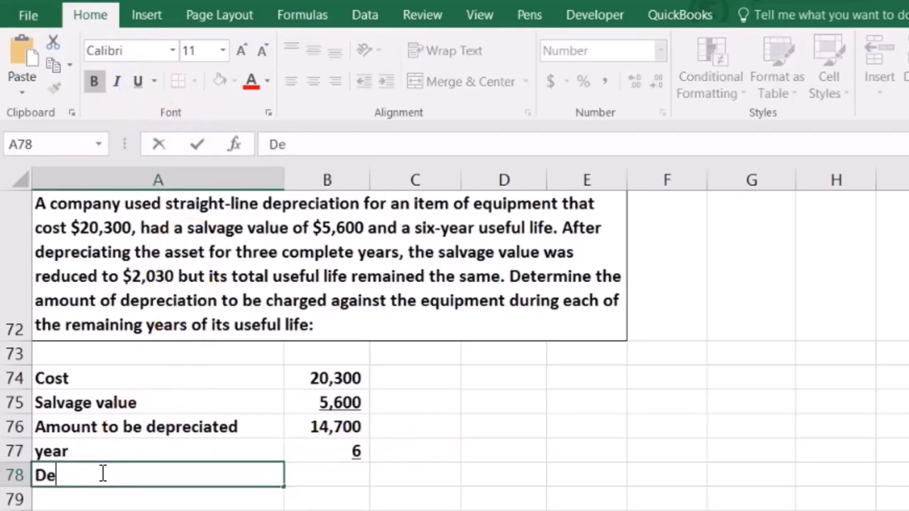
text(rpe per yar)
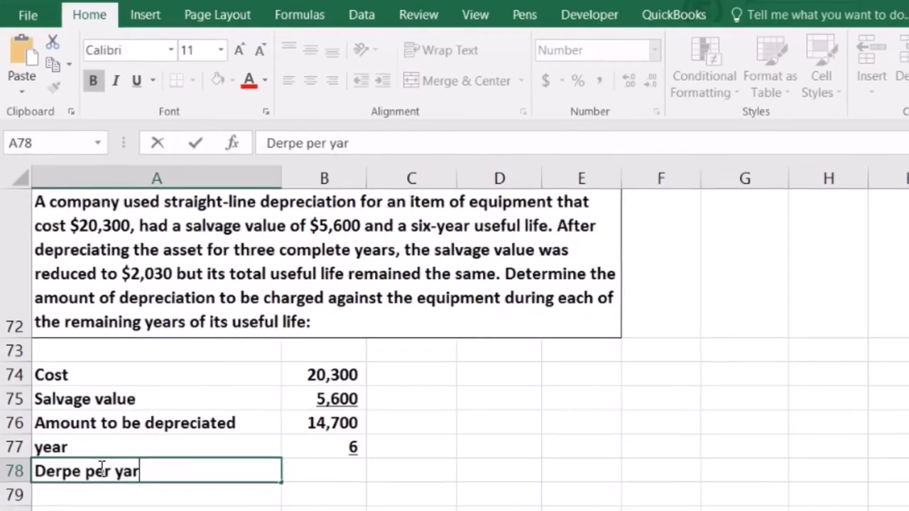
key(Tab)
double_click(144, 434)
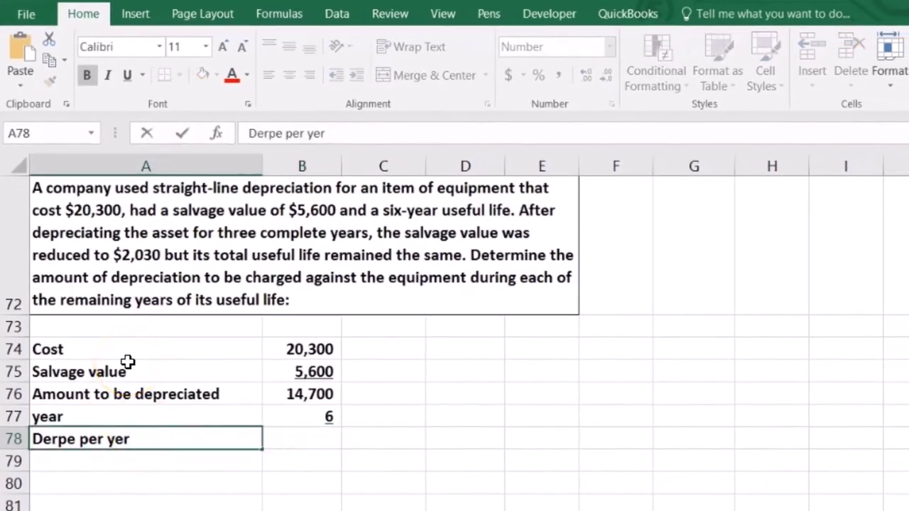
key(Tab)
Calculate the yearly depreciation in B78 with the formula =B76/B77
text(=)
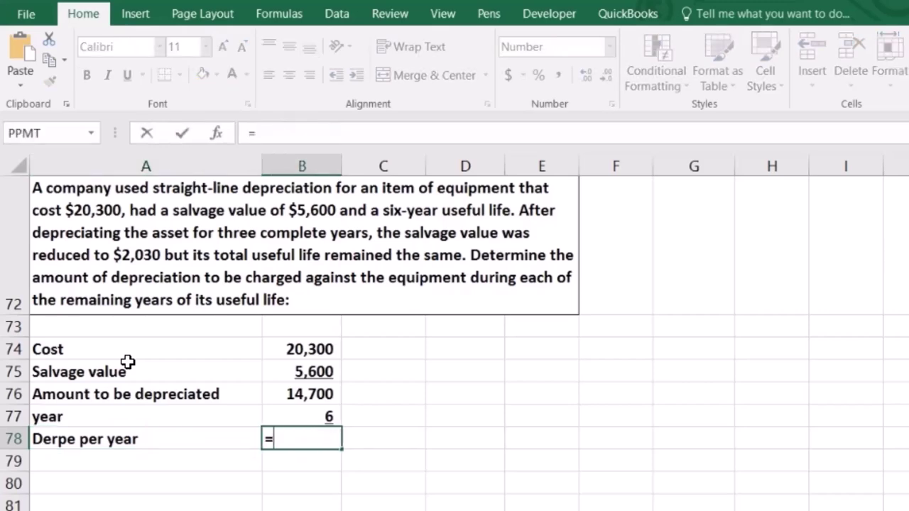
click(277, 392)
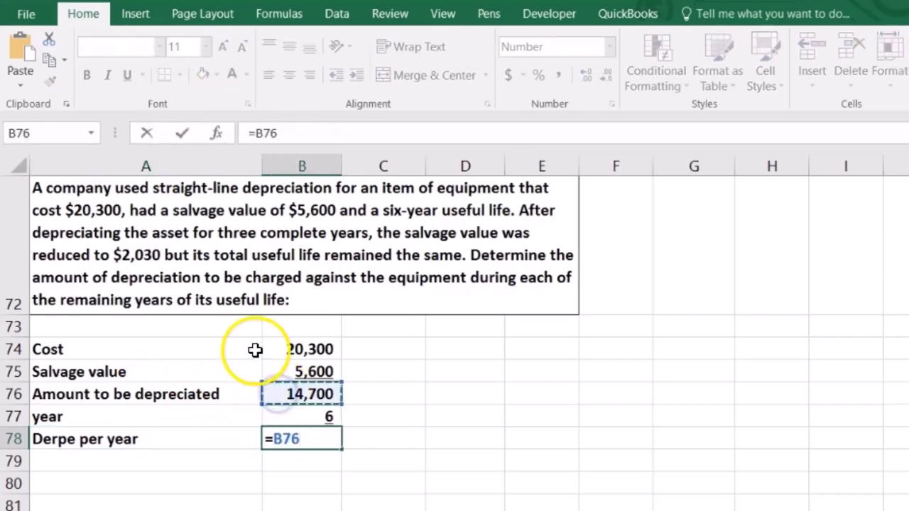
text(/)
click(306, 415)
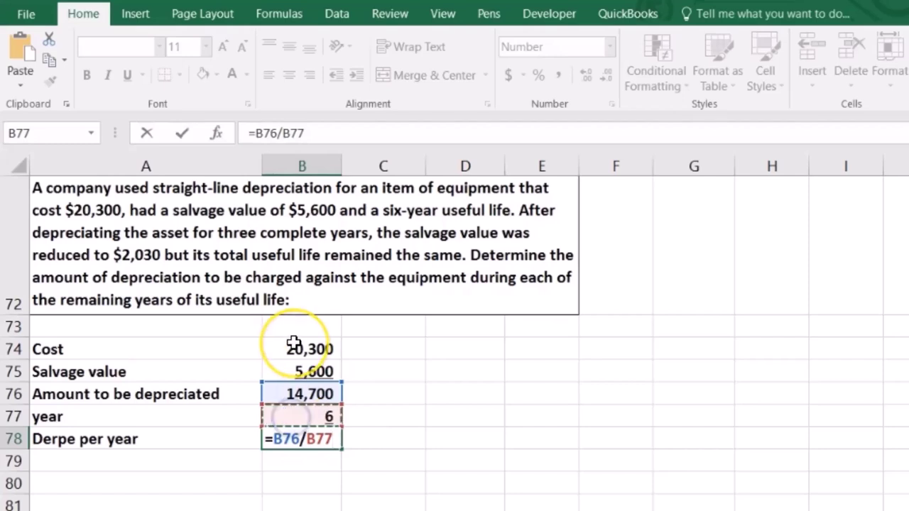
key(Return)
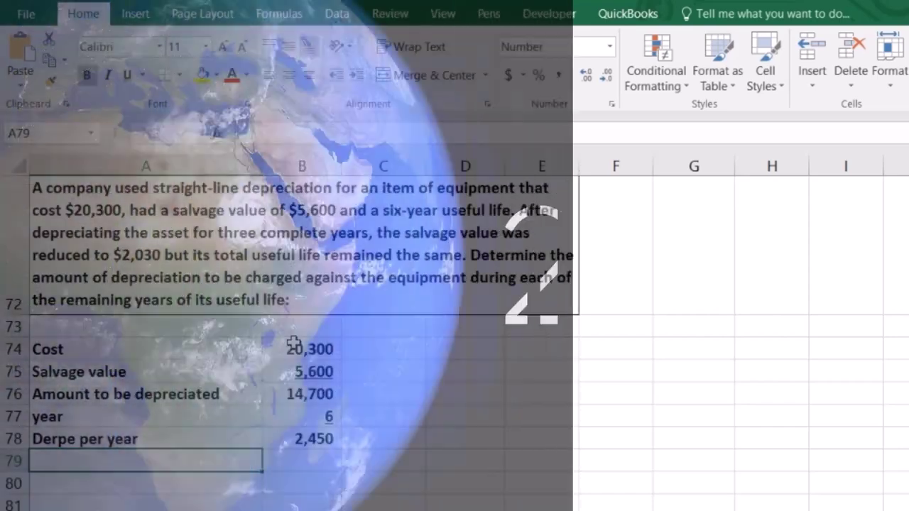
Enter the label Salvge value in D74 and the original salvage amount 5600 in F74
key(Right)
key(Right)
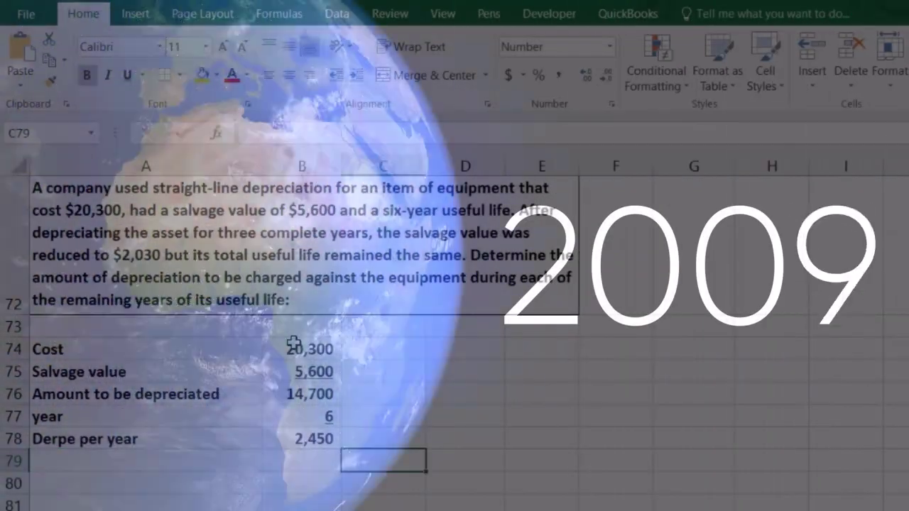
key(Up)
key(Up)
key(Up)
key(Up)
key(Up)
key(Right)
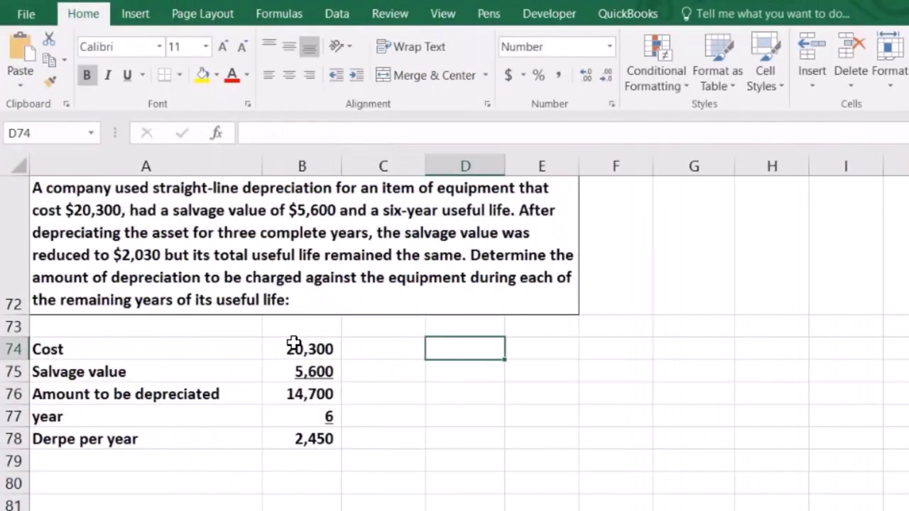
text(Salv)
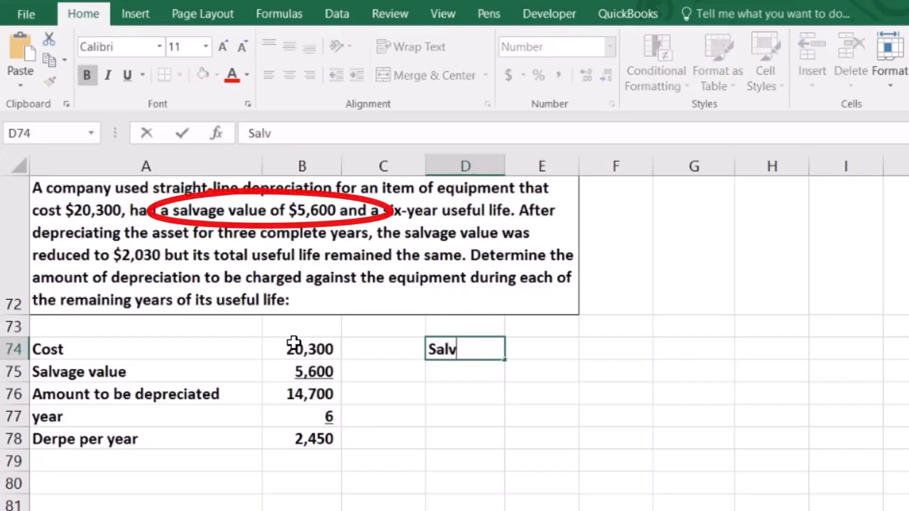
text(ge value)
key(Right)
key(Right)
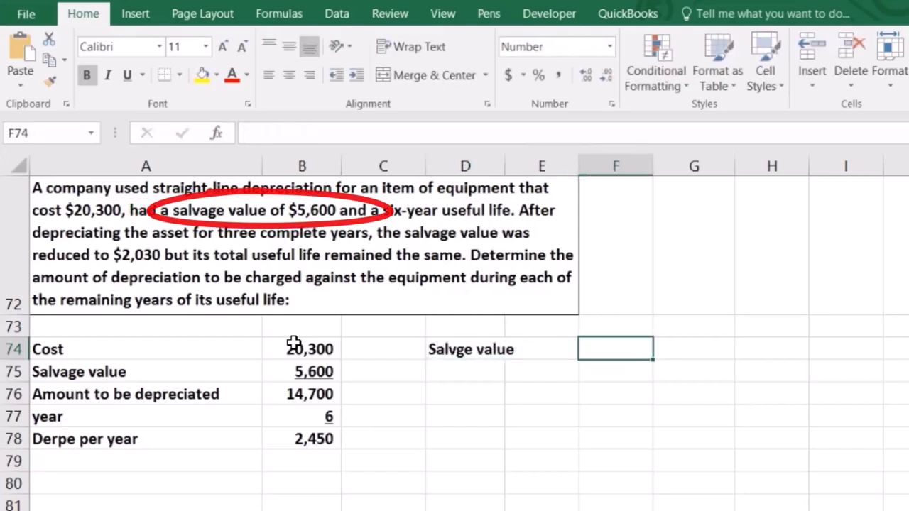
text(5600)
key(Return)
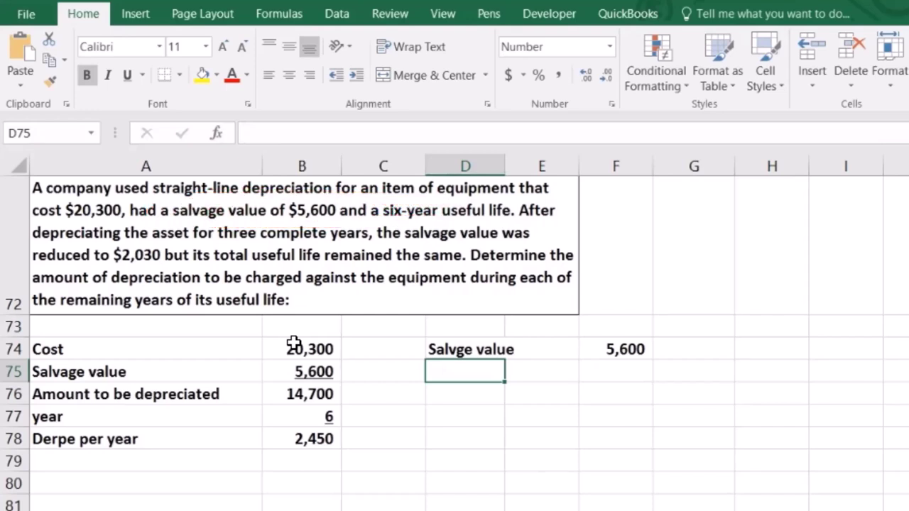
Enter the label change salvage in D75 and the reduced salvage amount 2030 in F75, and underline that amount
text(change s)
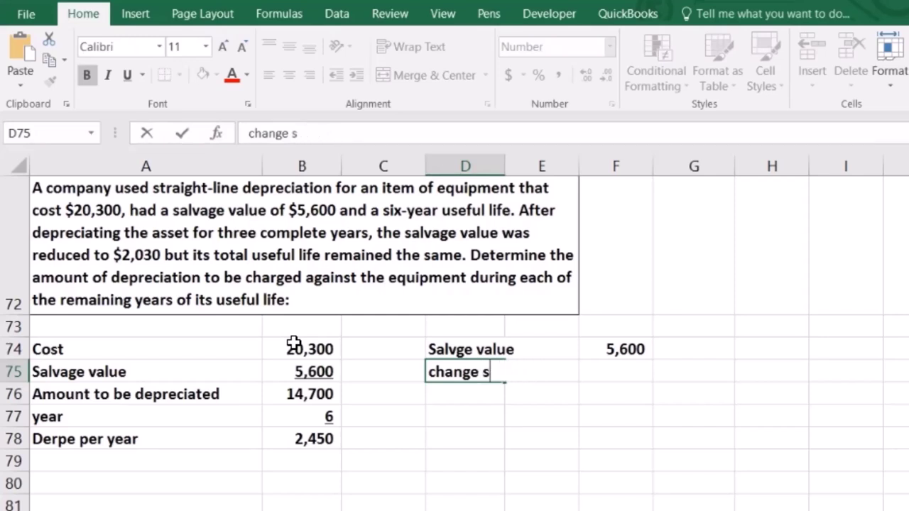
key(Tab)
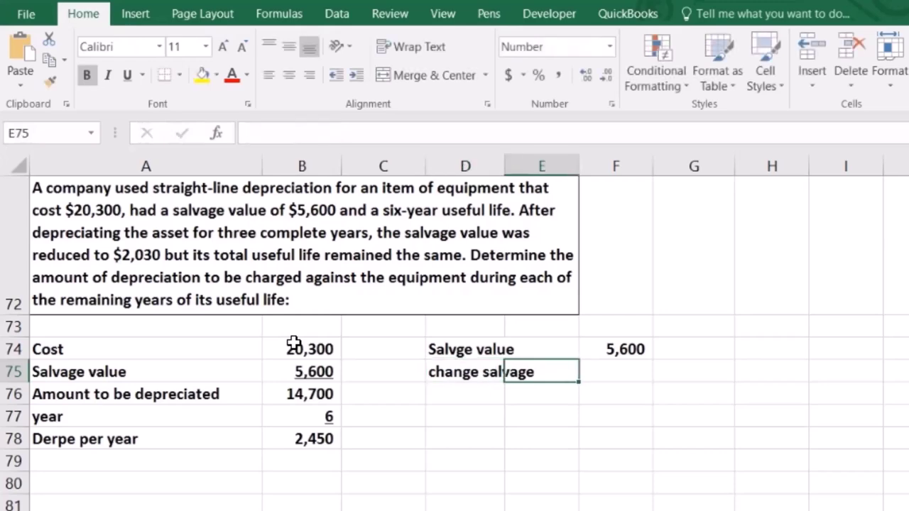
key(Tab)
text(203)
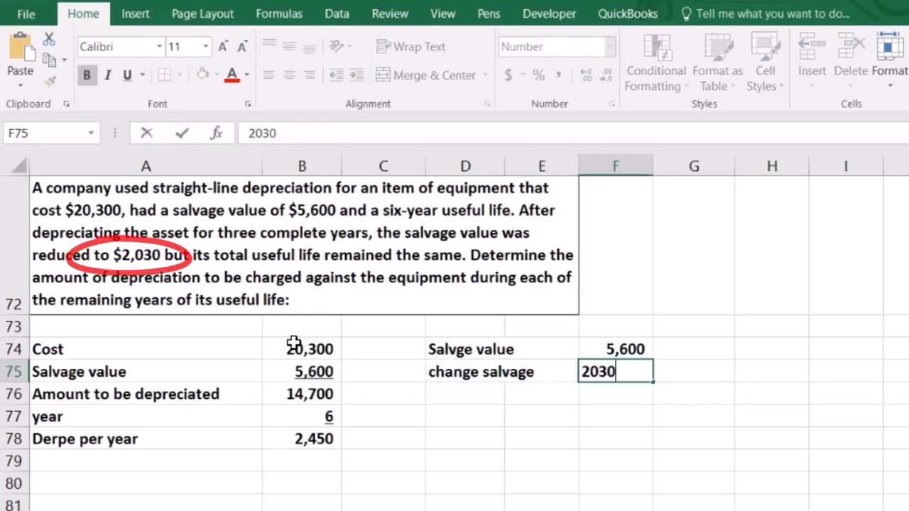
key(Return)
key(Up)
key(Right)
key(Right)
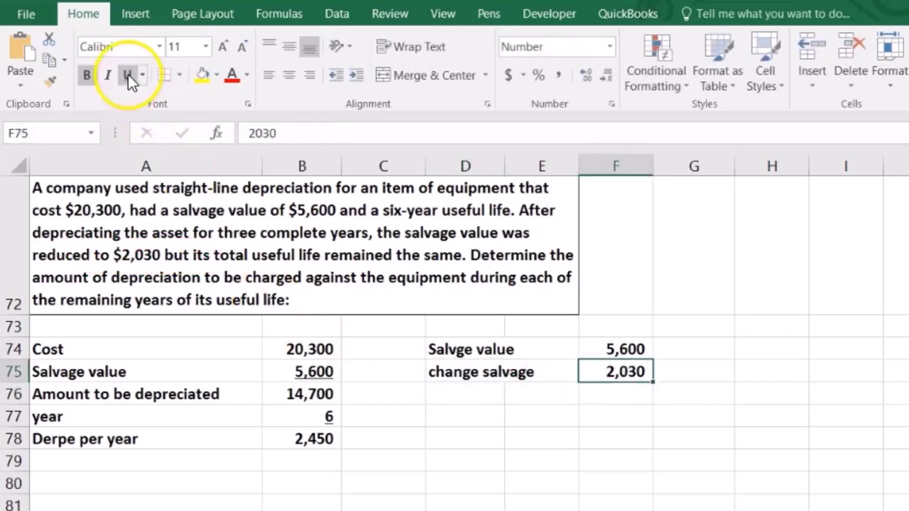
Calculate the difference between the two salvage values in F76 with the formula =F74-F75
click(591, 395)
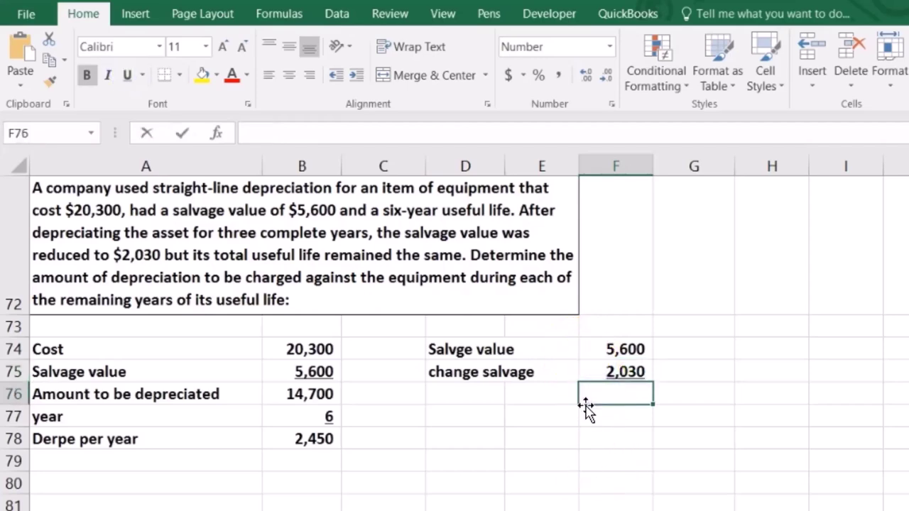
text(=)
click(633, 342)
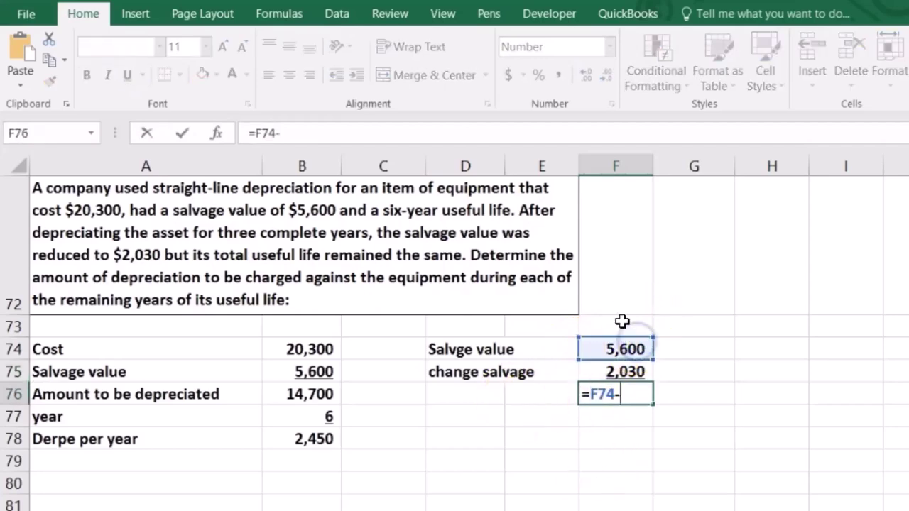
click(645, 370)
key(Return)
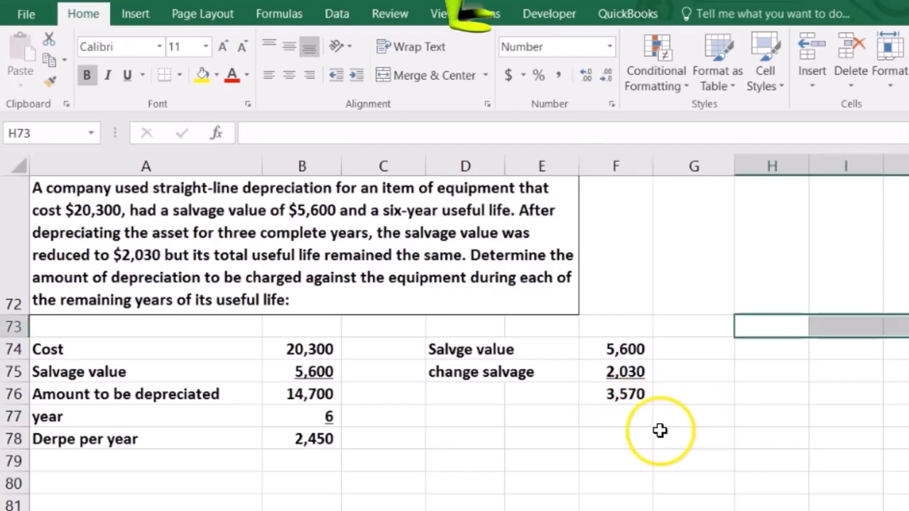
Link H73 to the Amount to be depreciated label with the formula =A76
click(755, 323)
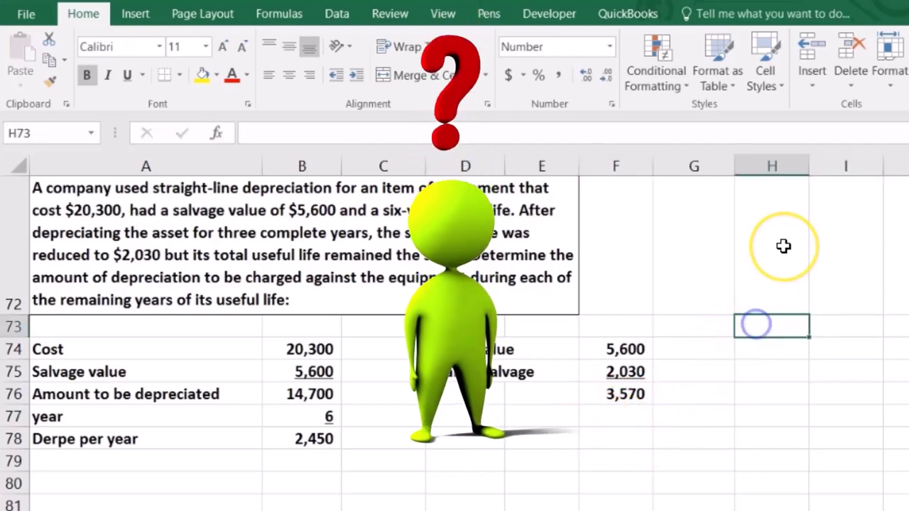
text(=)
click(142, 394)
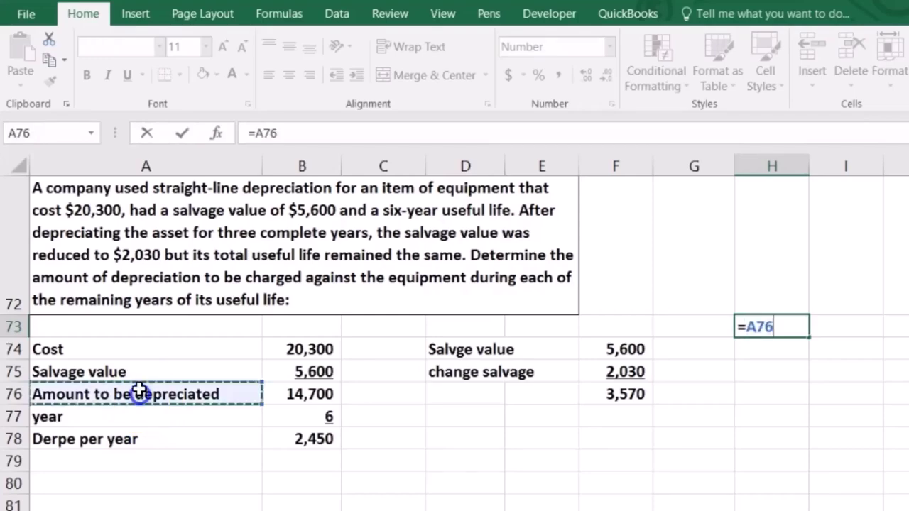
key(Return)
key(Up)
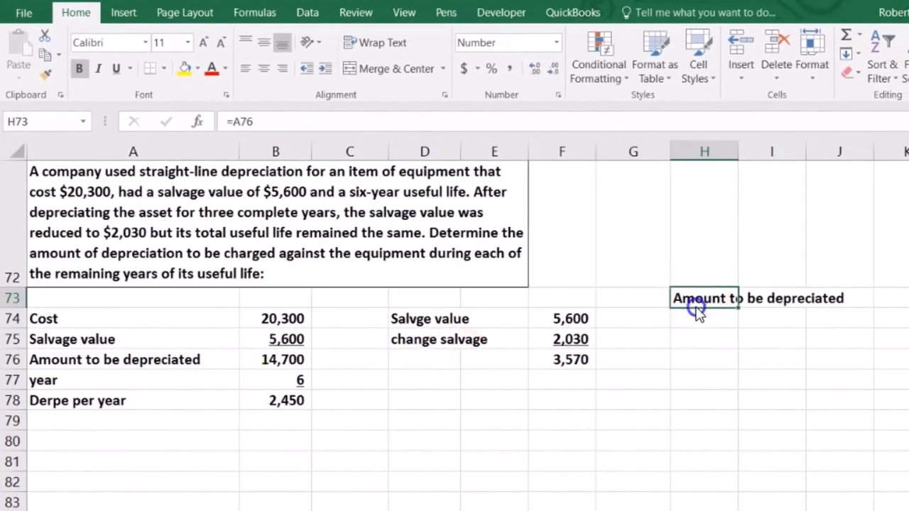
Move the linked label from H73 to G73 and the salvage figures in F74:F77 to E74:E77
drag(665, 315, 573, 380)
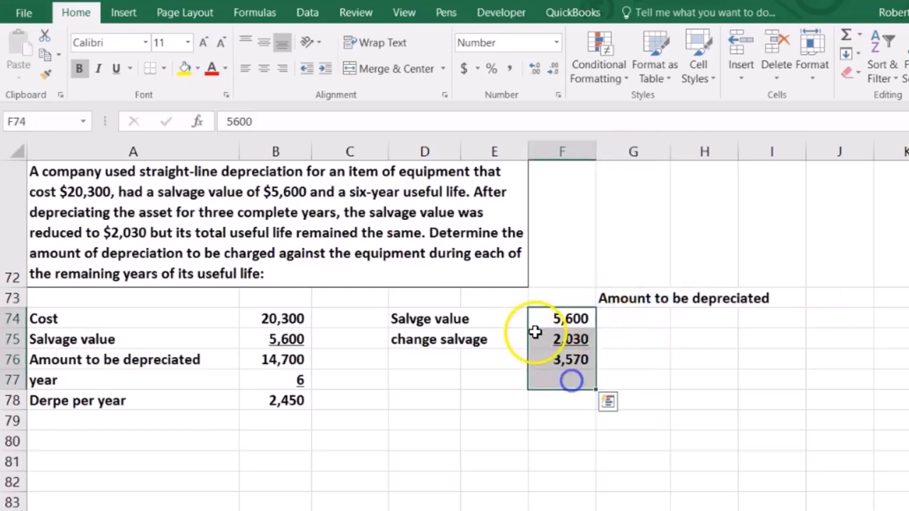
drag(529, 321, 521, 319)
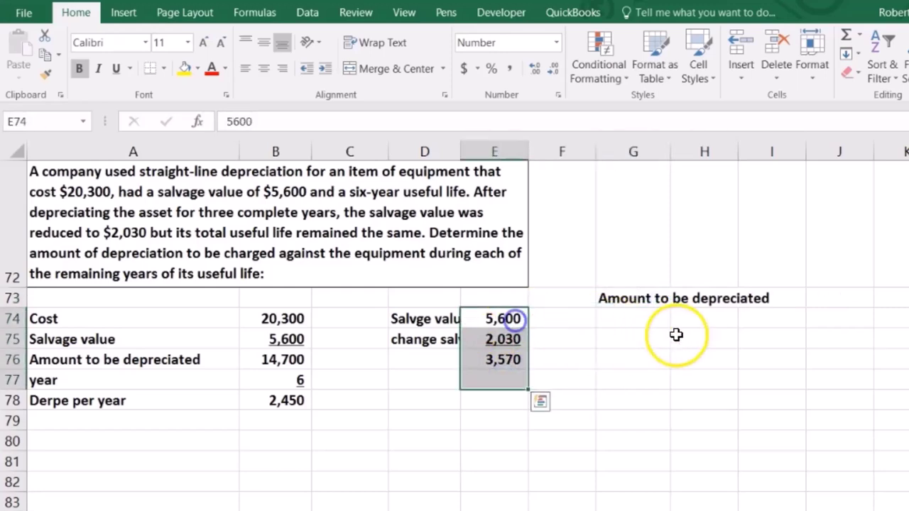
Bring the original amount to be depreciated into J73 with the formula =B76
click(811, 302)
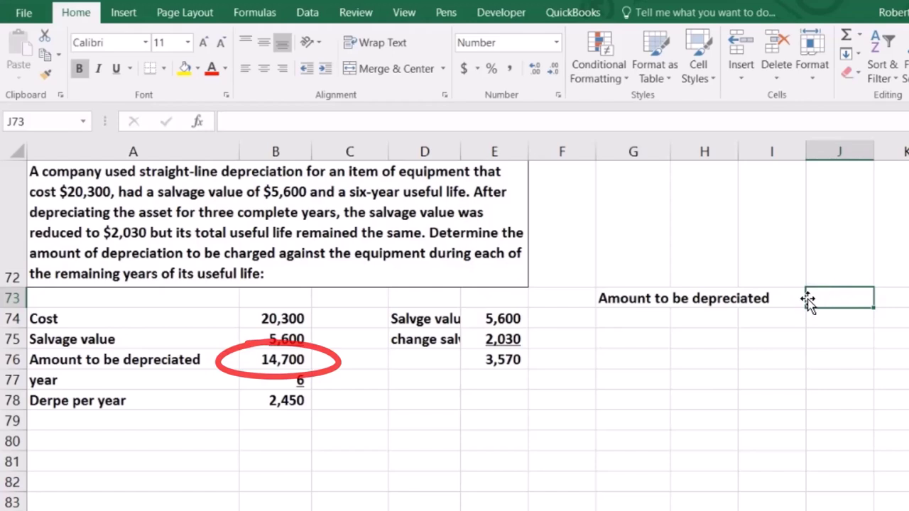
text(=)
click(278, 359)
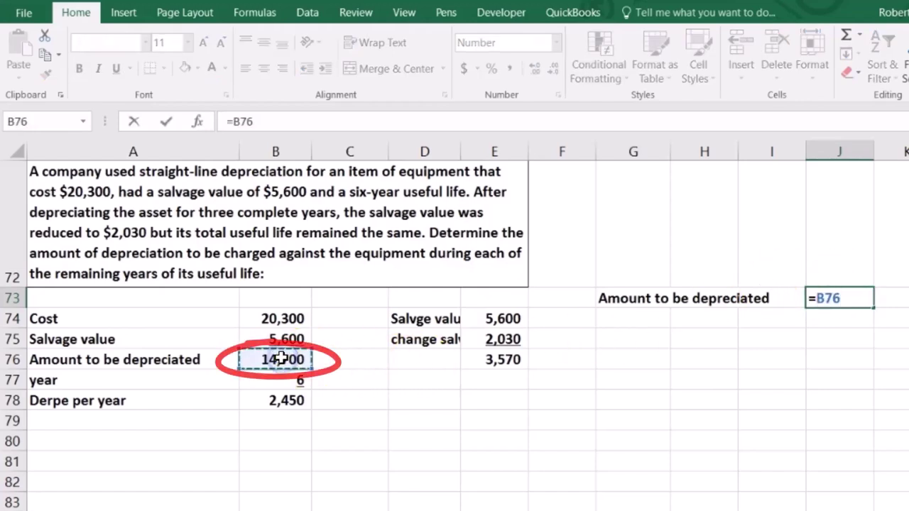
key(Return)
Calculate three years of depreciation in J74 with the formula =B78*3, and underline the amount
key(Left)
key(Left)
key(Left)
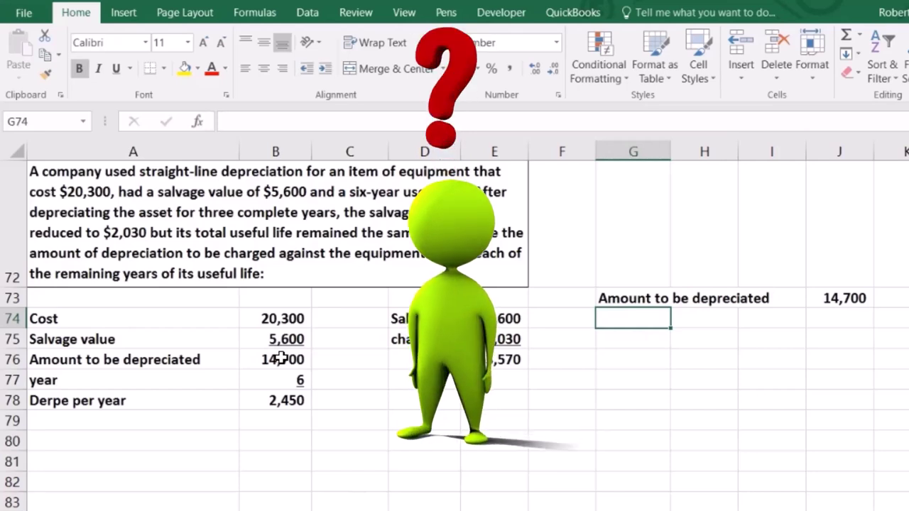
key(Right)
key(Right)
key(Right)
text(=)
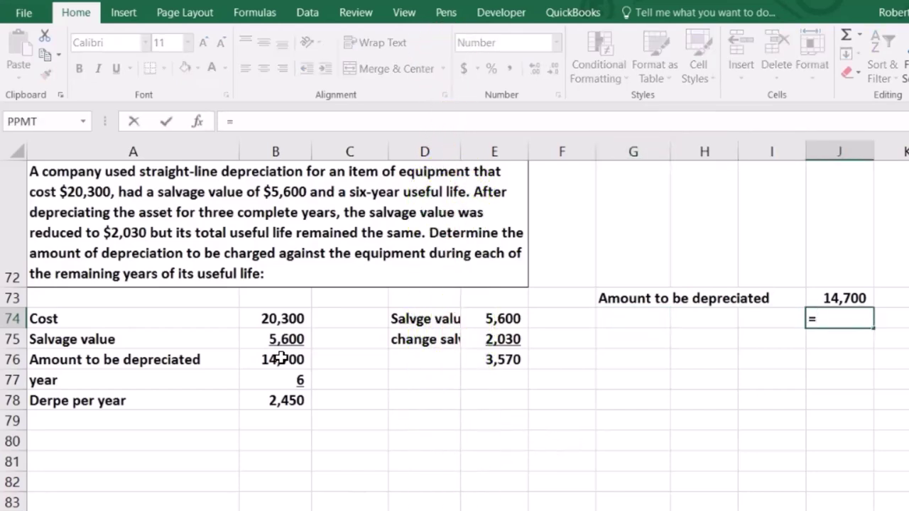
click(274, 401)
text(*3)
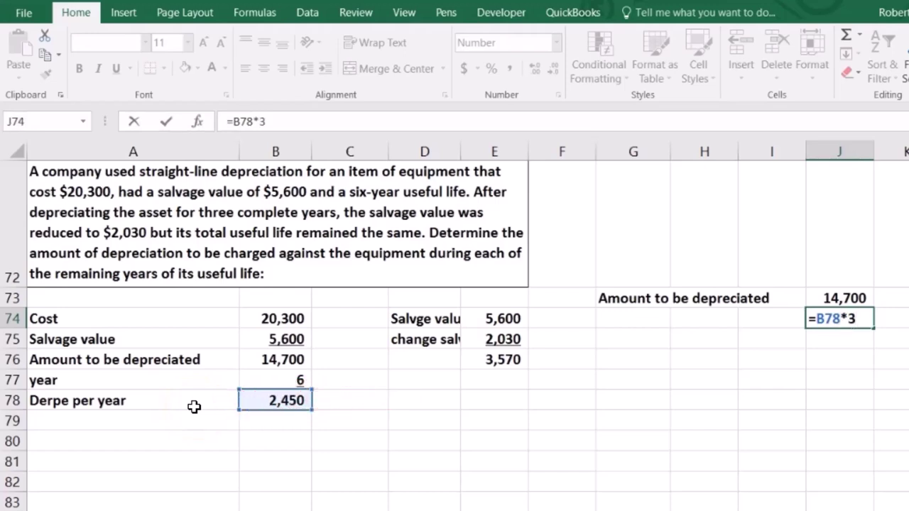
key(Return)
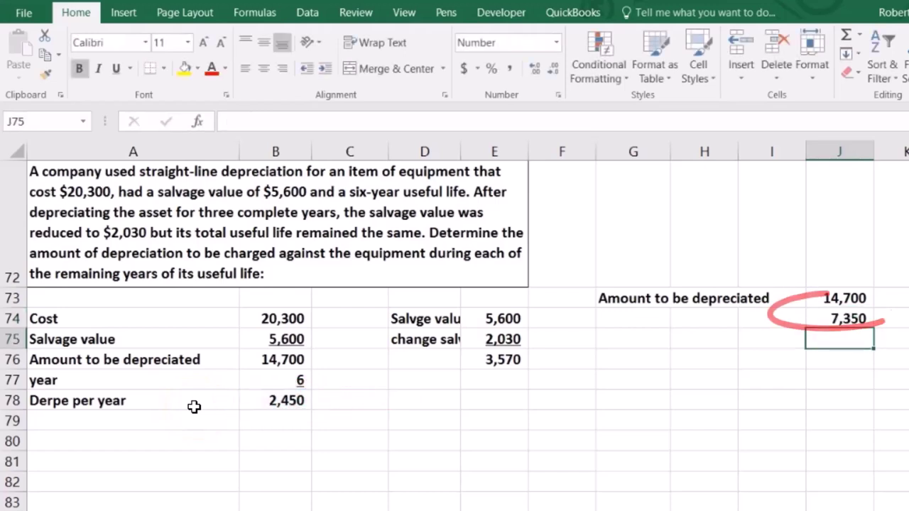
key(Up)
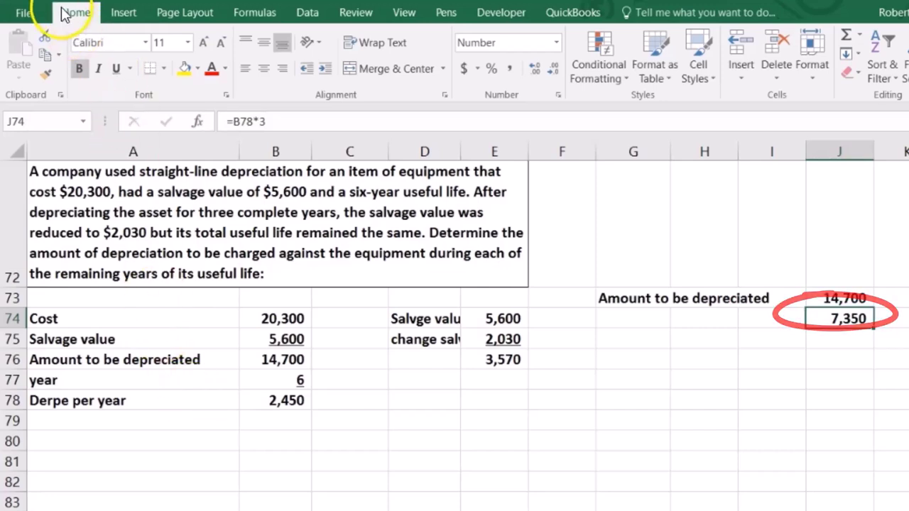
Calculate the remaining amount to depreciate in J75 with the formula =J73-J74
click(842, 348)
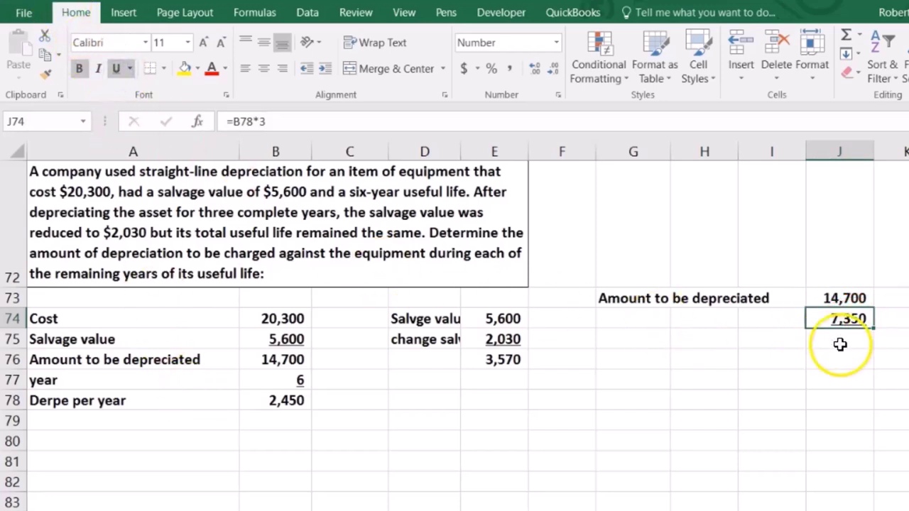
text(=)
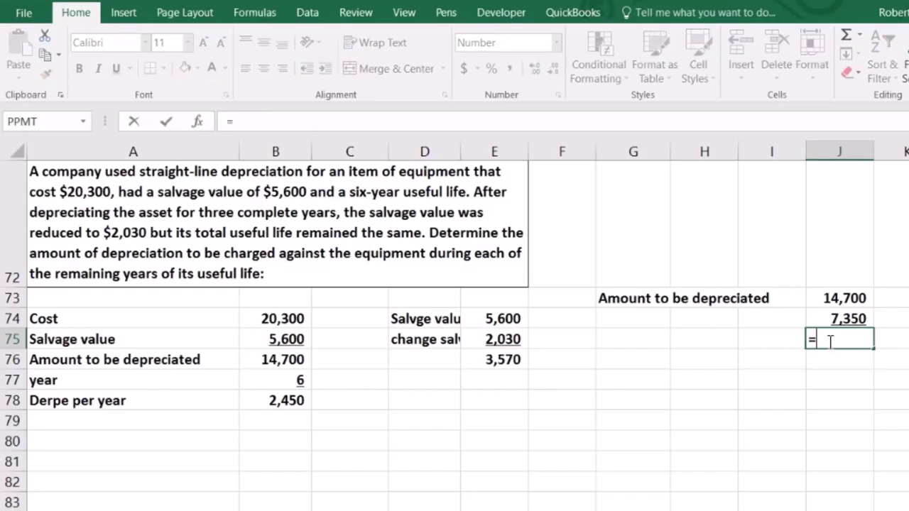
click(832, 299)
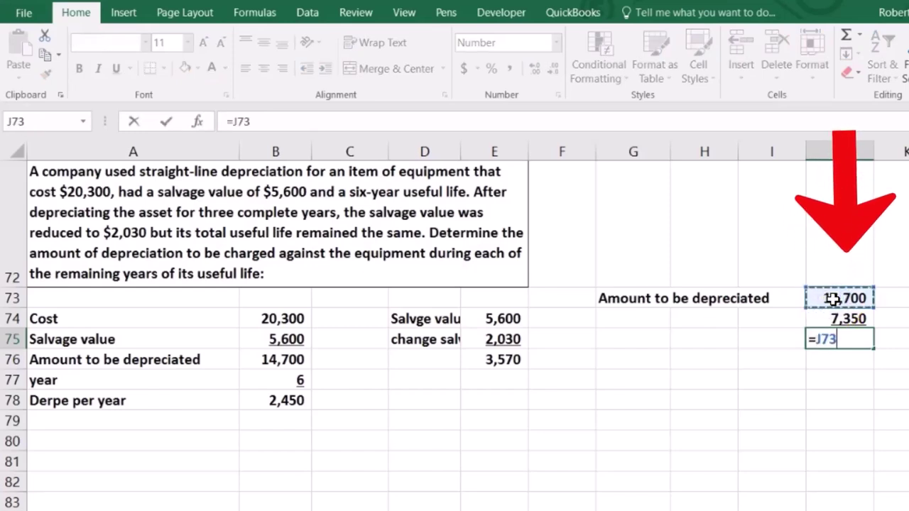
text(-)
click(834, 318)
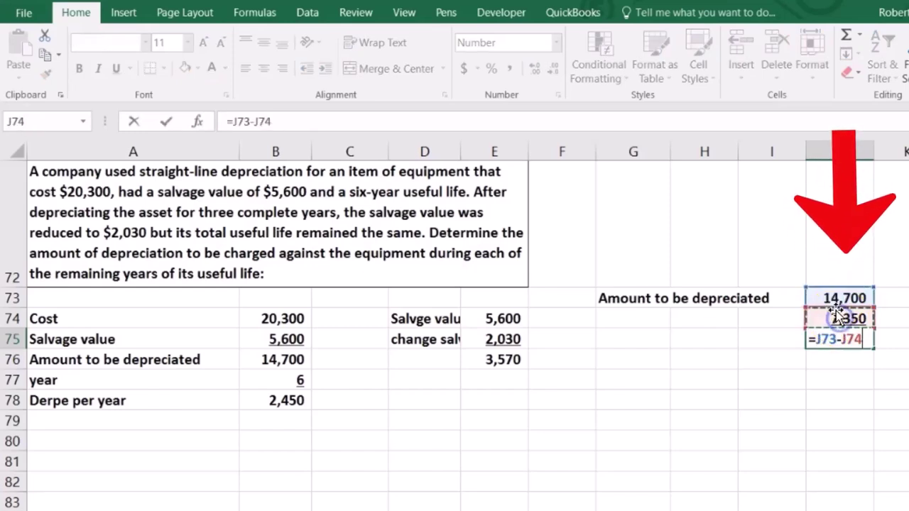
key(Return)
Enter the labels Has been depreciated in G74 and to be depreciated in G75
key(Left)
key(Left)
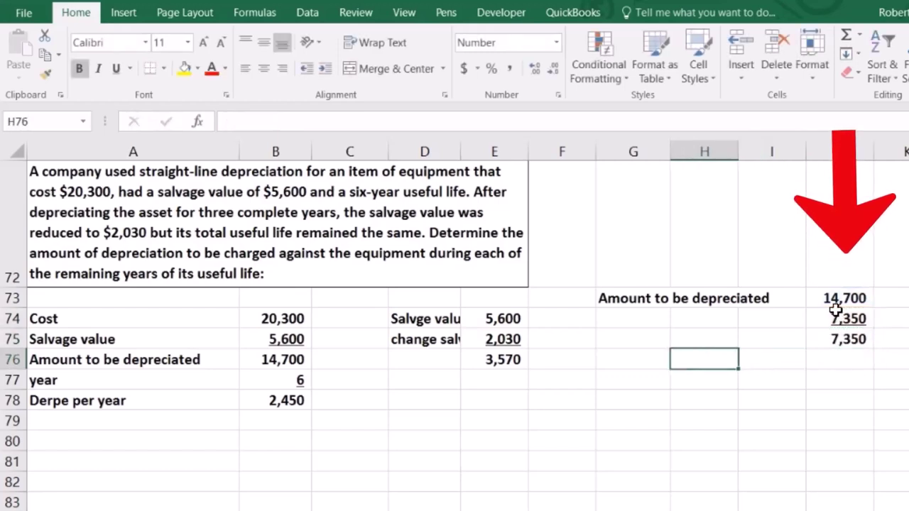
key(Left)
key(Up)
key(Up)
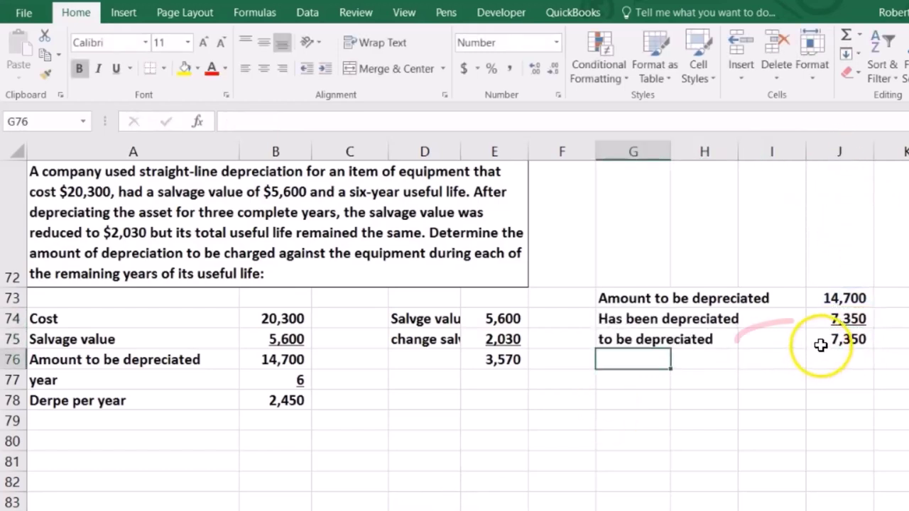
Bring the salvage value difference into J76 with the formula =E76
click(818, 343)
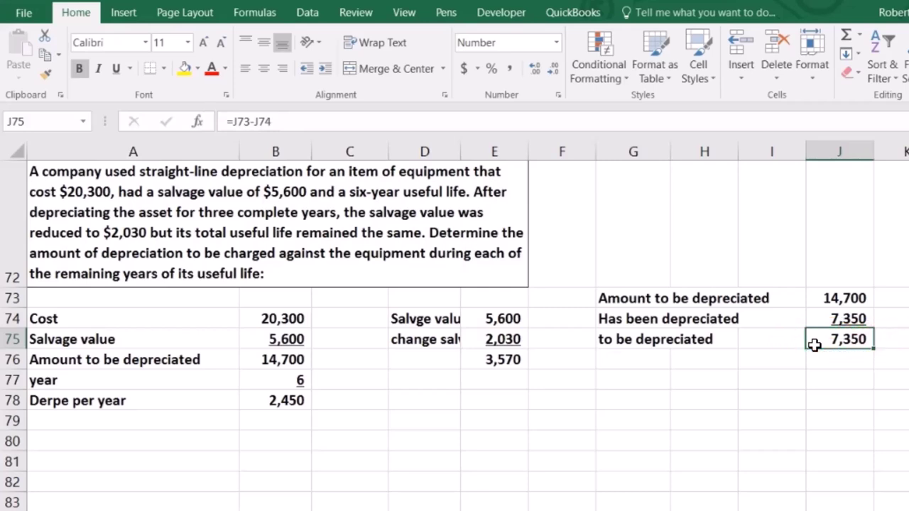
click(824, 359)
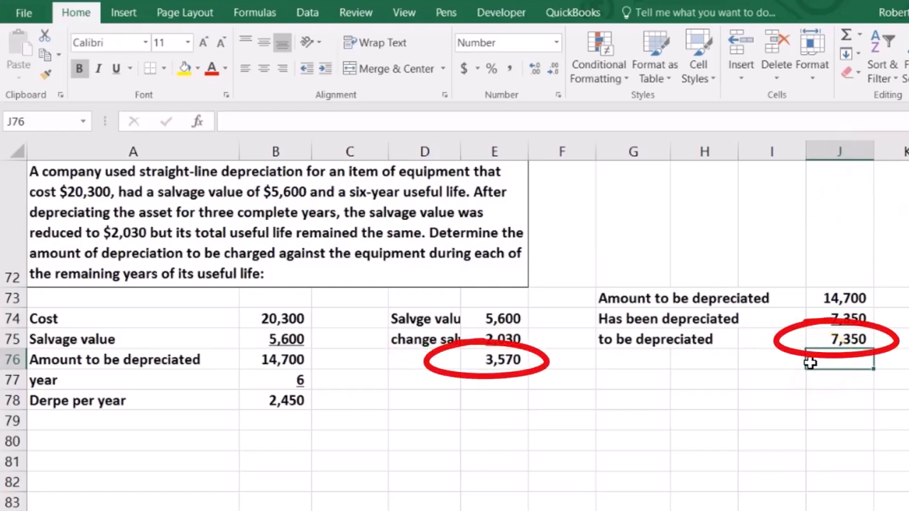
click(517, 360)
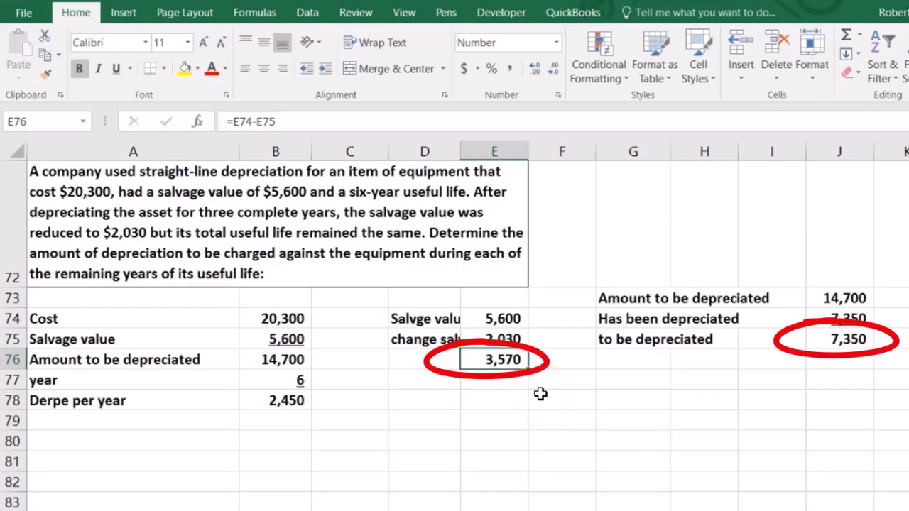
click(828, 361)
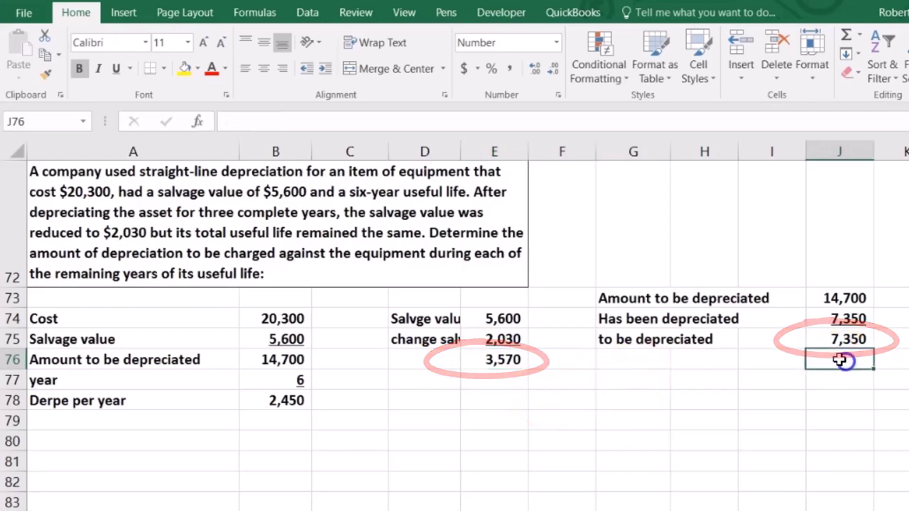
text(=)
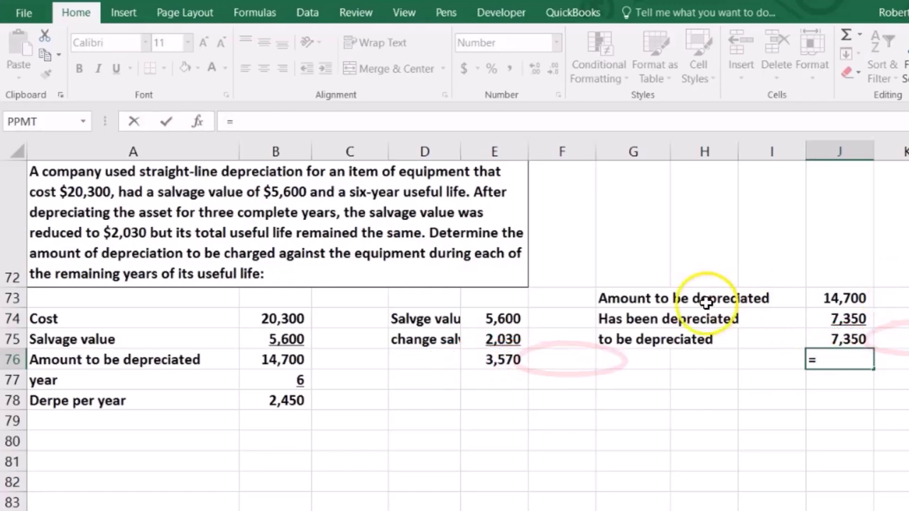
click(492, 360)
key(Return)
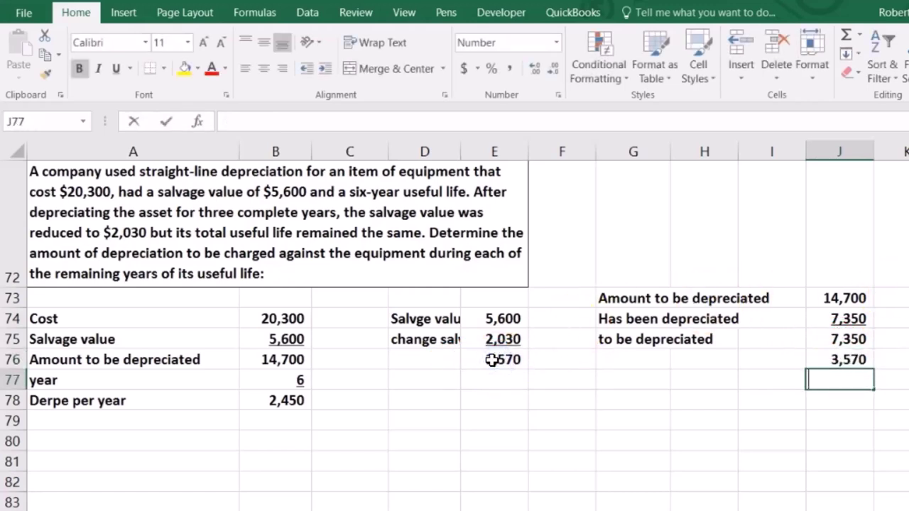
Add the remaining depreciation and the salvage difference in J77 with the formula =J75+J76
text(=)
click(858, 341)
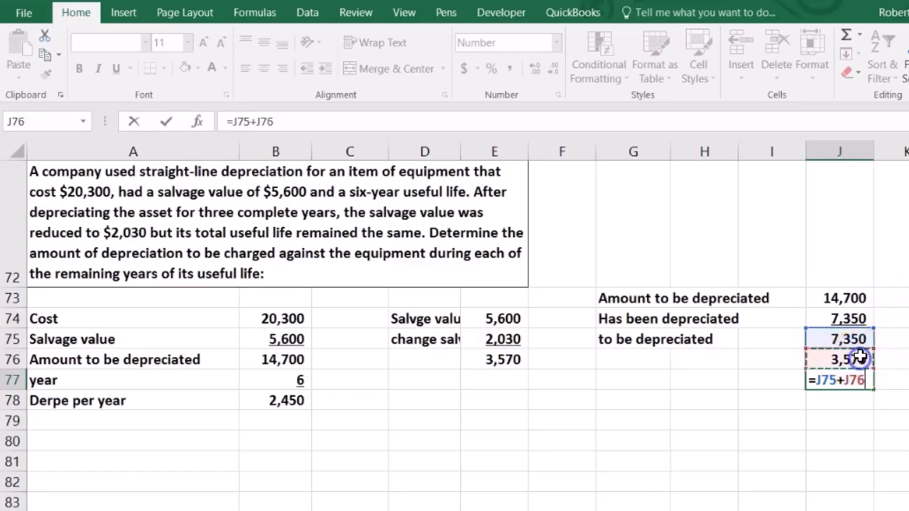
key(Return)
Enter the label New amount to be depreciated in G77
key(Up)
key(Left)
key(Left)
key(Left)
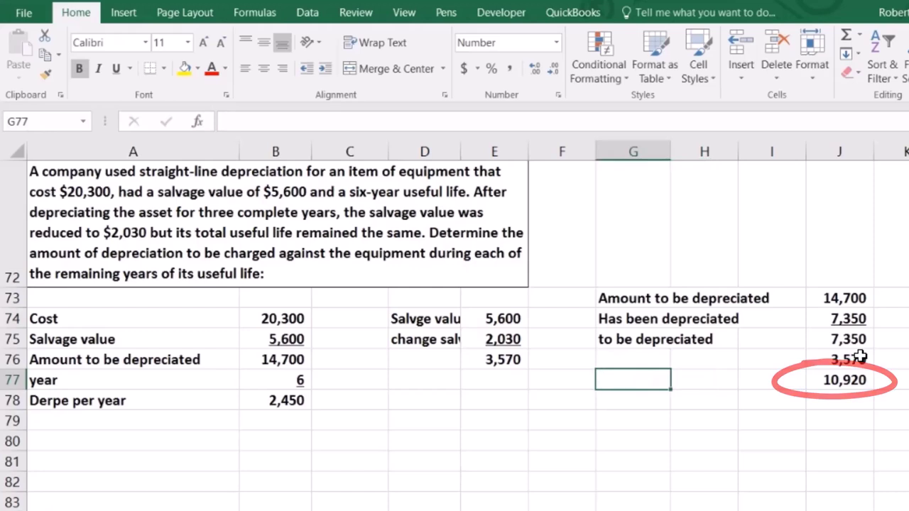
text(New amount to be depreciated)
key(Return)
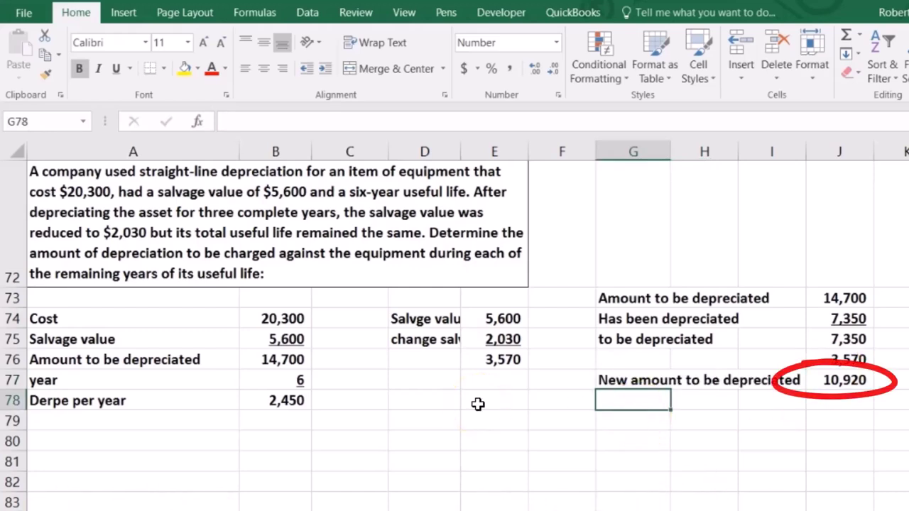
Enter the label year in G78 and the underlined value 3 in J78
text(year)
key(Tab)
key(Tab)
key(Tab)
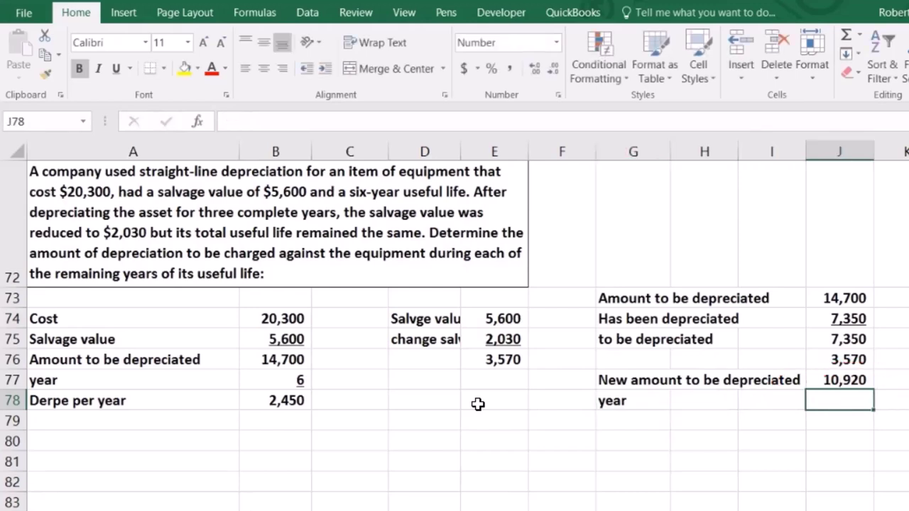
text(3)
key(Return)
key(Right)
key(Right)
key(Up)
key(Right)
Calculate the revised yearly depreciation in J79 with the formula =J77/J78
click(836, 420)
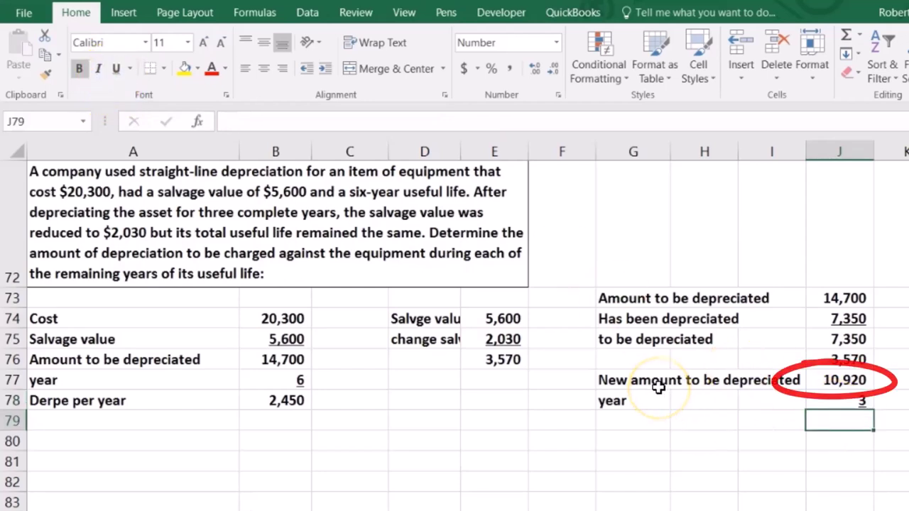
text(=)
click(844, 379)
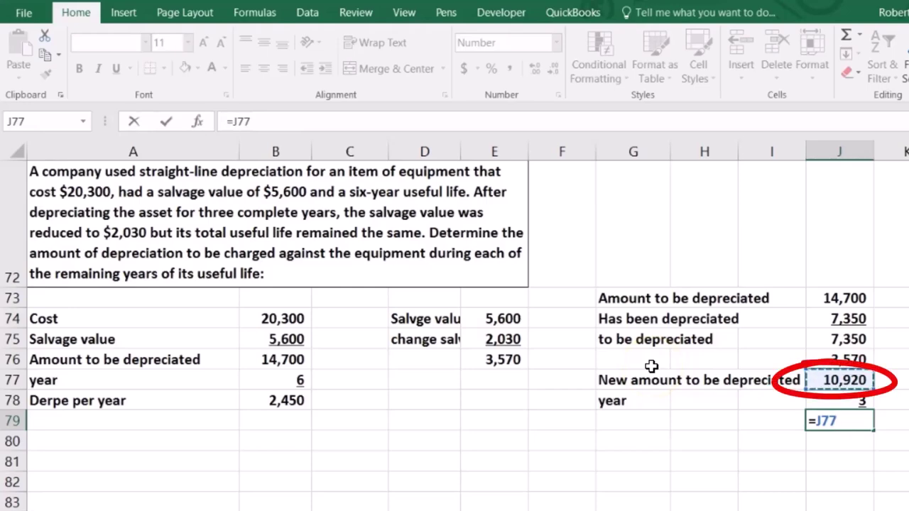
text(/)
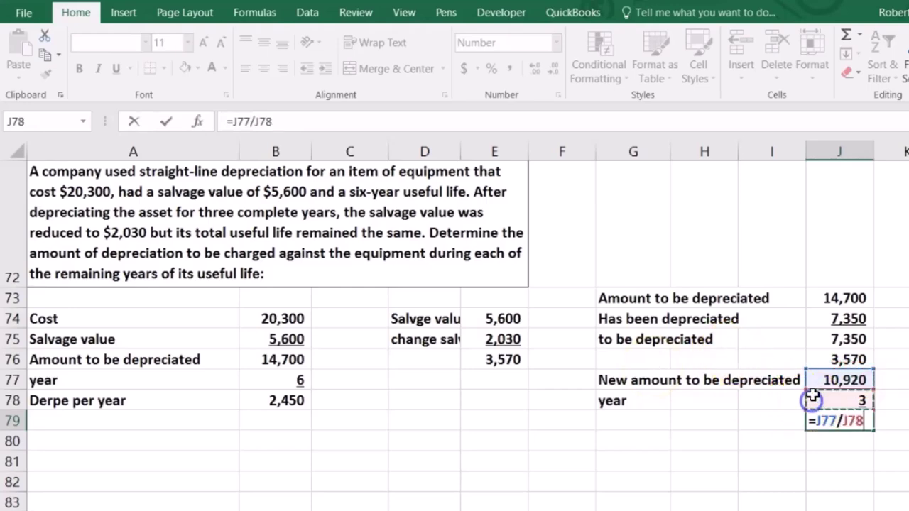
key(Return)
key(Up)
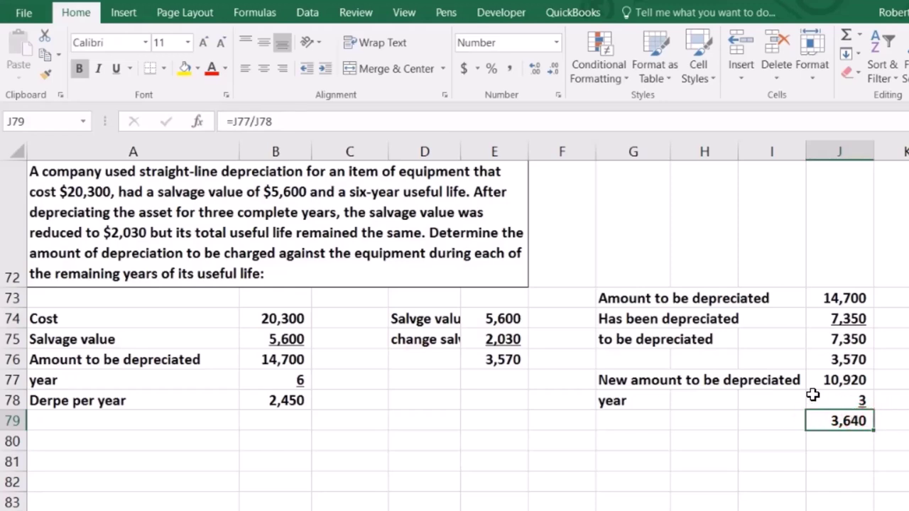
click(504, 361)
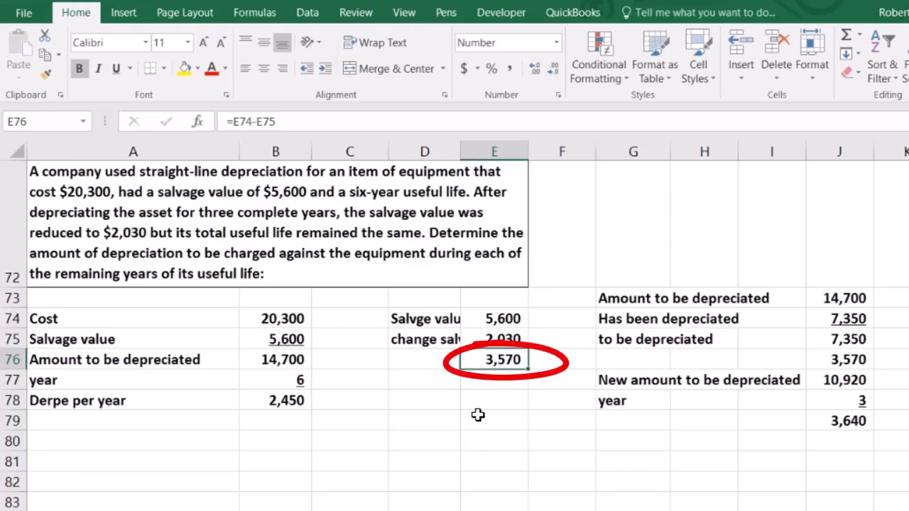
click(472, 422)
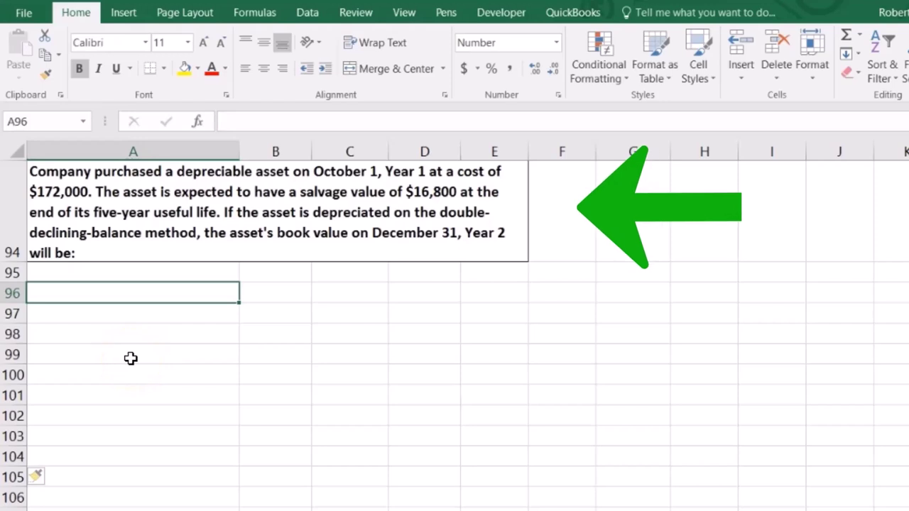
Enter the label Cost in A96 with 172,000 in B96, and the label year in A97 with 5 in B97
text(Cost)
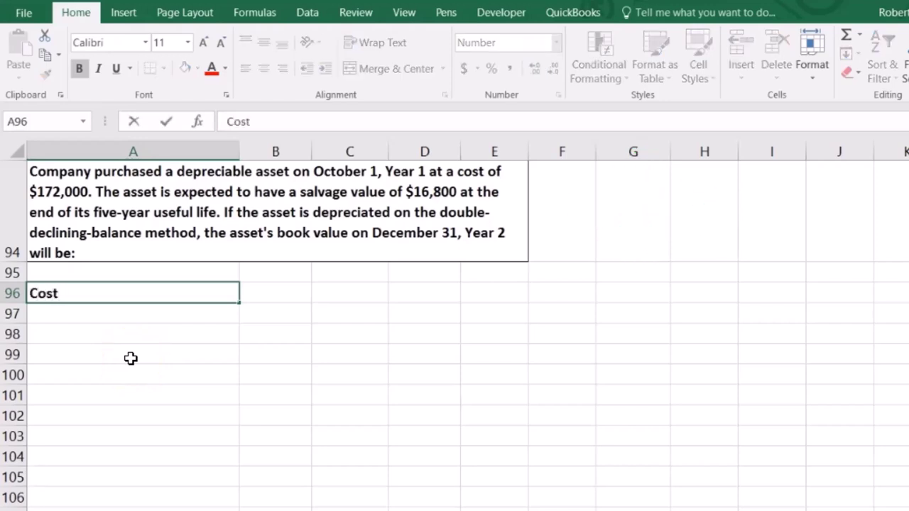
key(Tab)
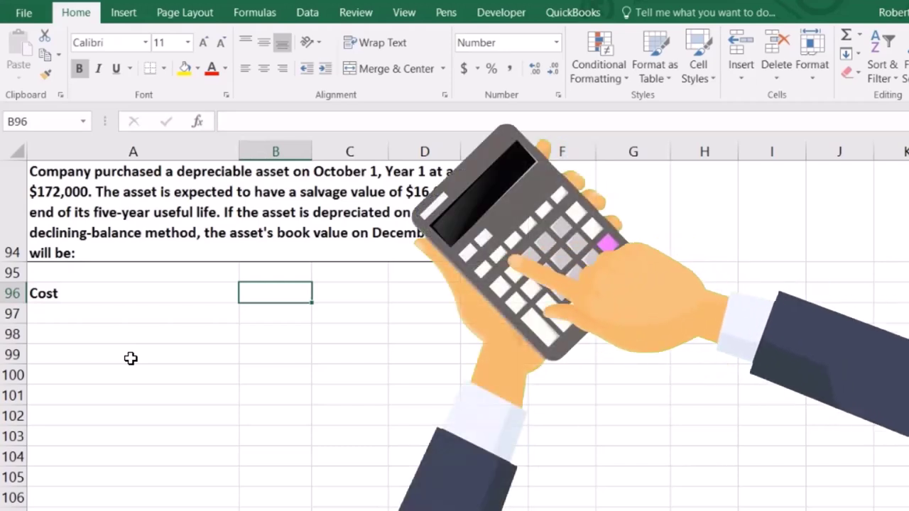
text(172,)
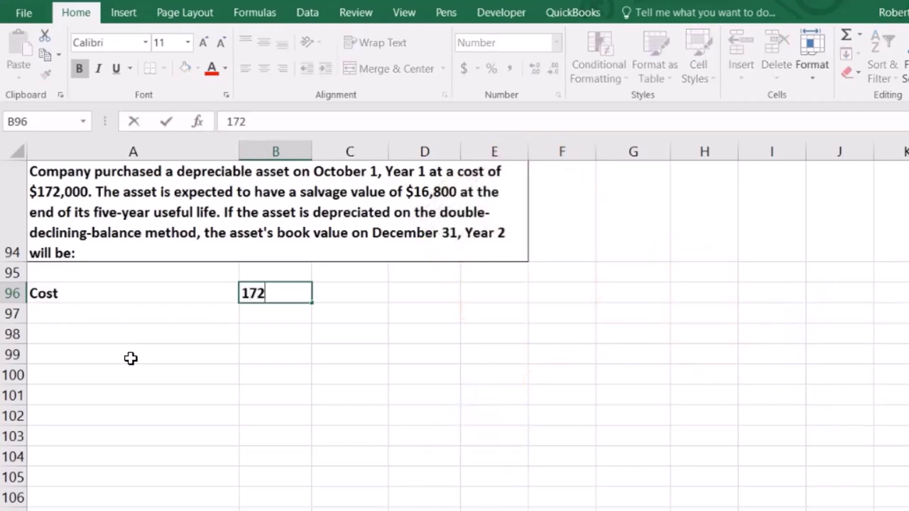
text(000)
key(Return)
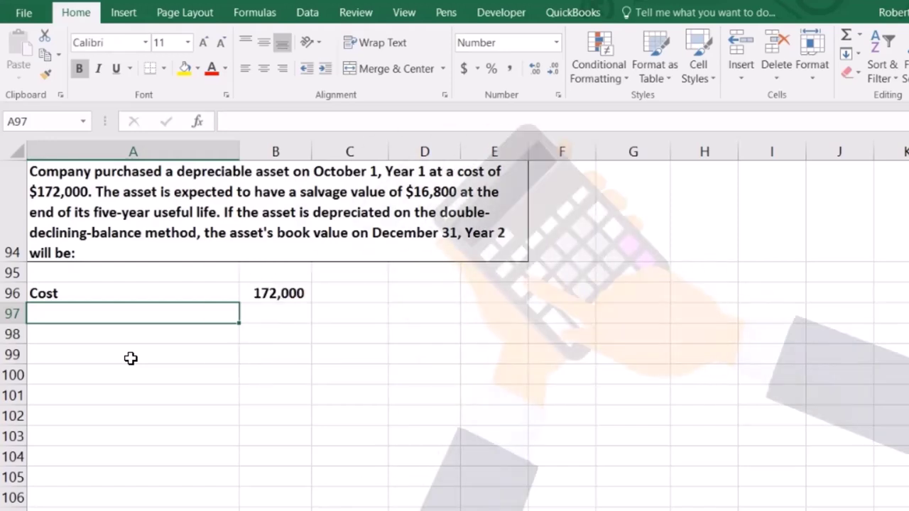
text(year)
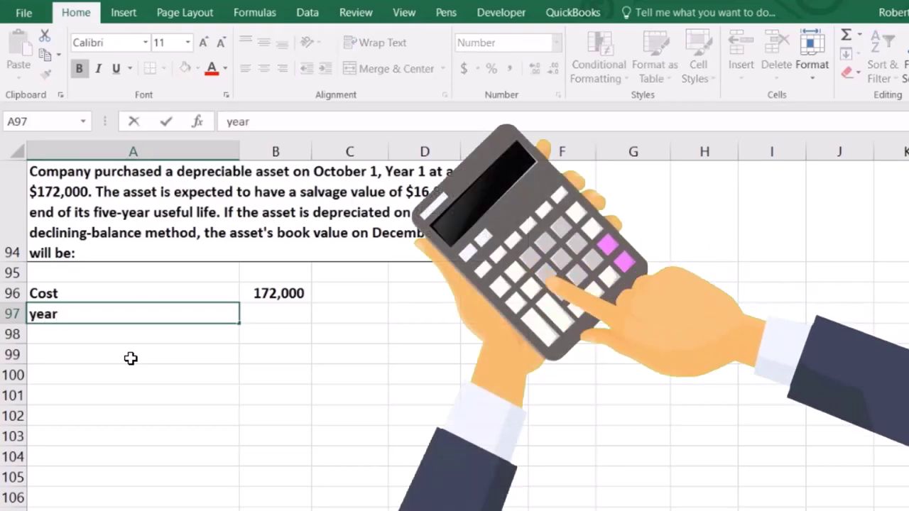
key(Tab)
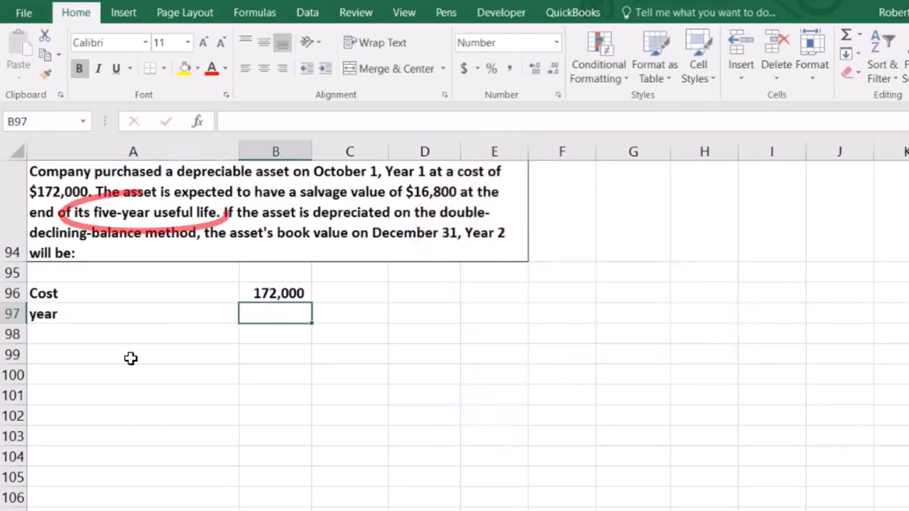
text(5)
key(Return)
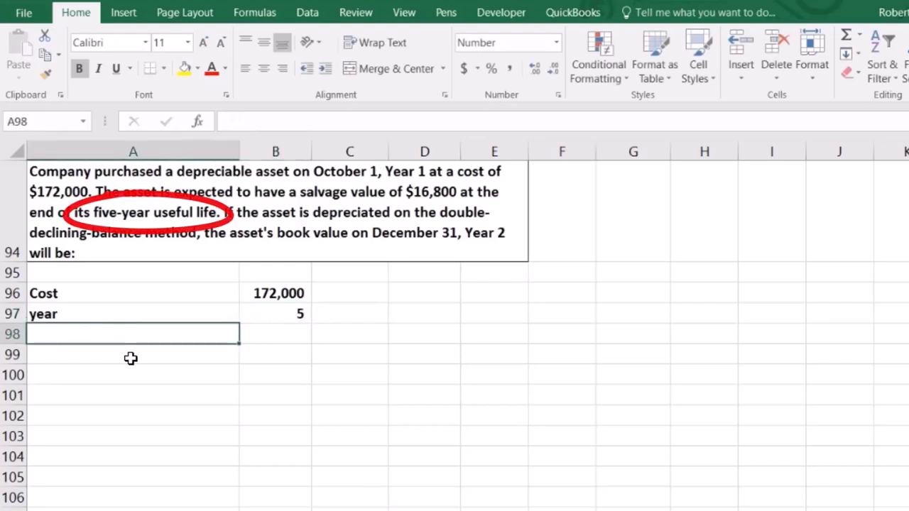
Divide the cost by the useful life in B98 with the formula =B96/B97
key(Tab)
text(=)
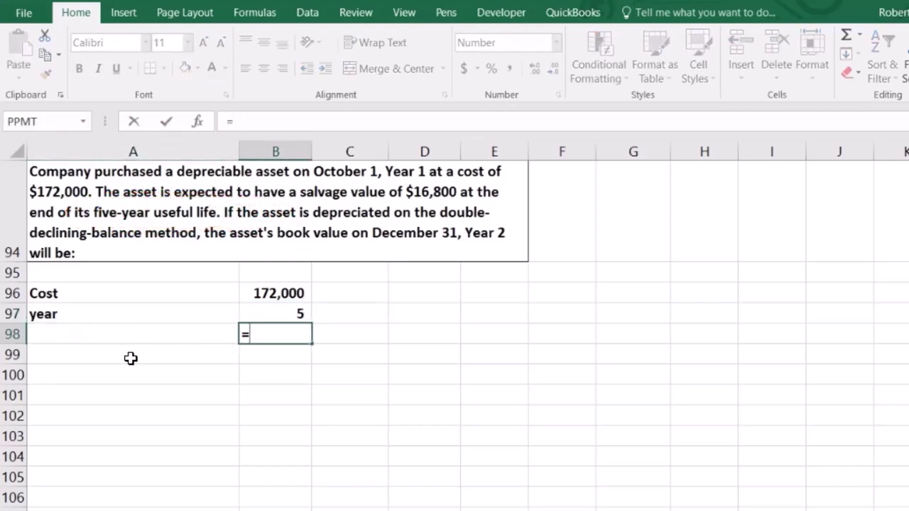
click(290, 295)
text(/)
click(292, 312)
key(Return)
Enter the label Depre SL no salvage value in A98
key(Left)
key(Up)
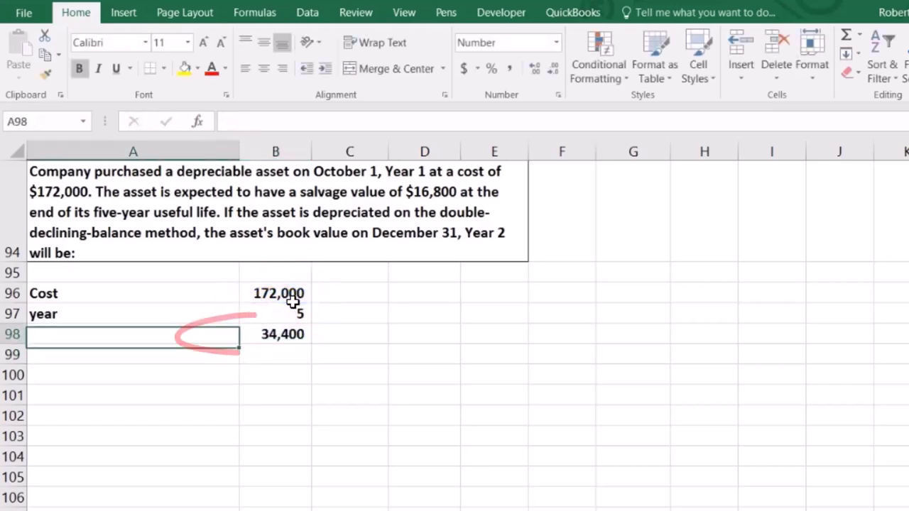
text(Depre SL no salvage)
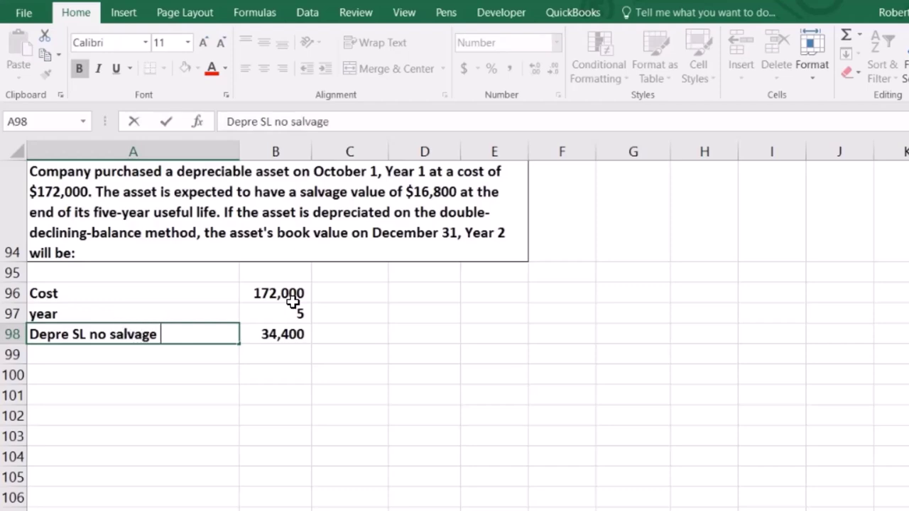
key(Tab)
Calculate the straight-line rate in C98 with the formula =B98/B96 and show it with two decimal places
key(Tab)
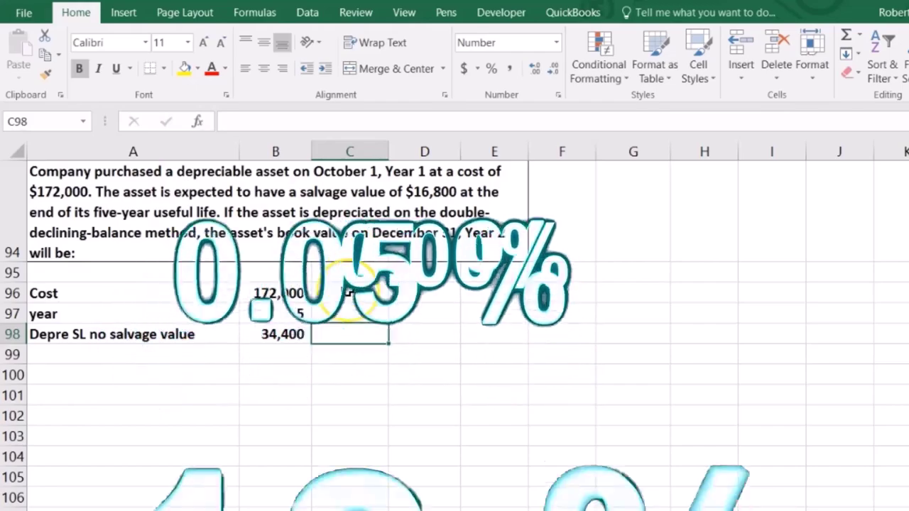
text(=)
click(261, 334)
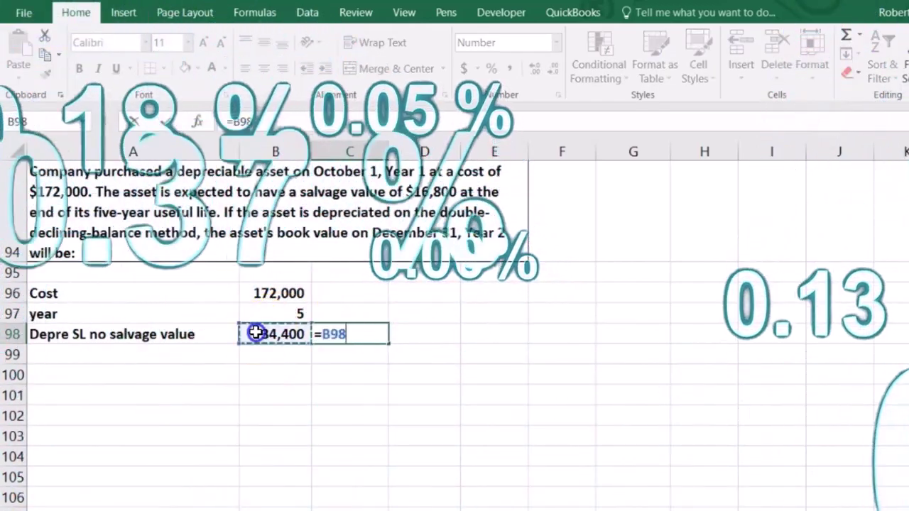
click(277, 291)
key(Return)
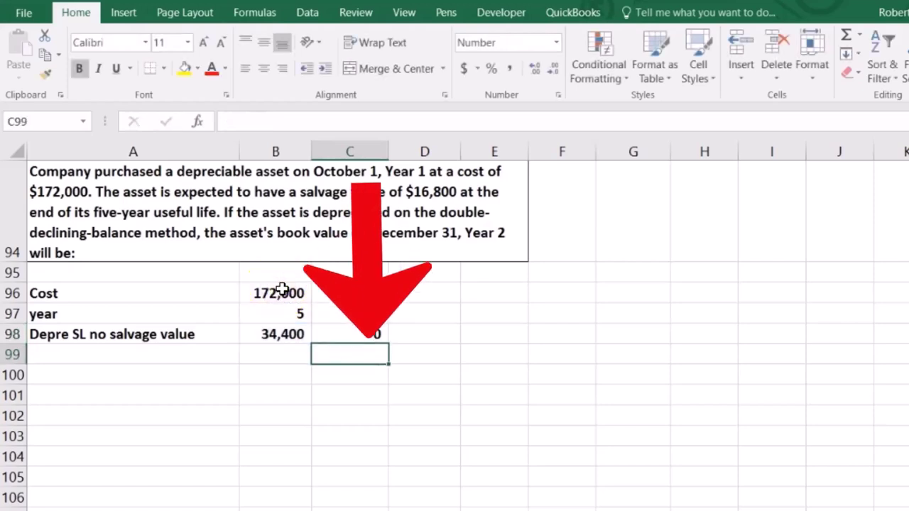
click(353, 333)
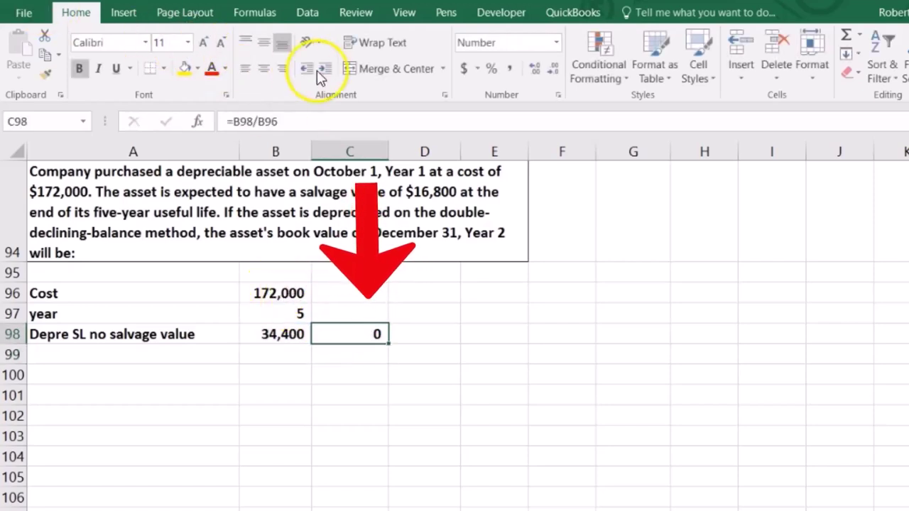
click(534, 71)
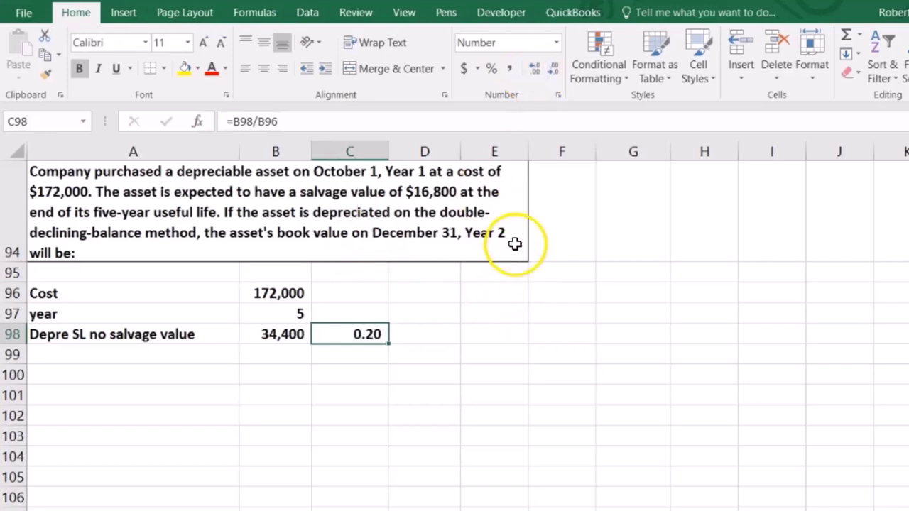
Switch to Calculator and place its window clear of the figures in columns A to C
key(XF86Calculator)
drag(277, 30, 613, 41)
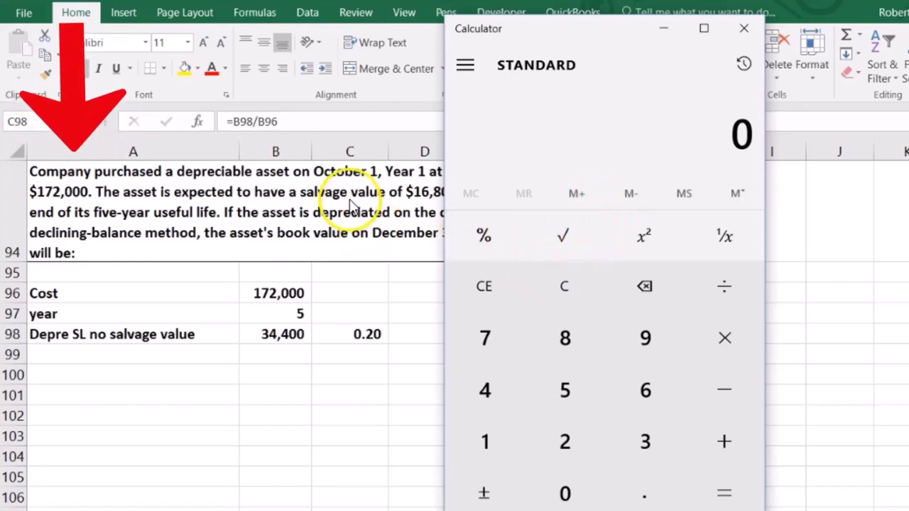
text(1720)
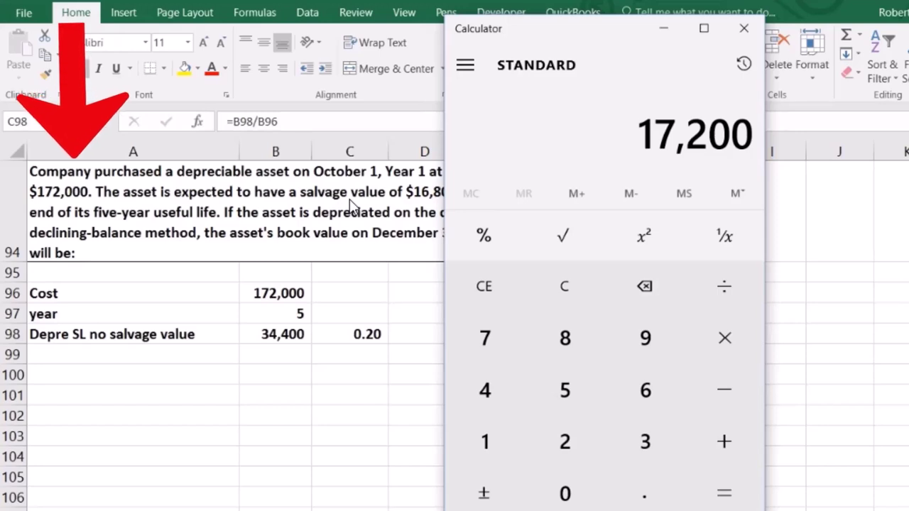
key(asterisk)
text(0.2)
key(Return)
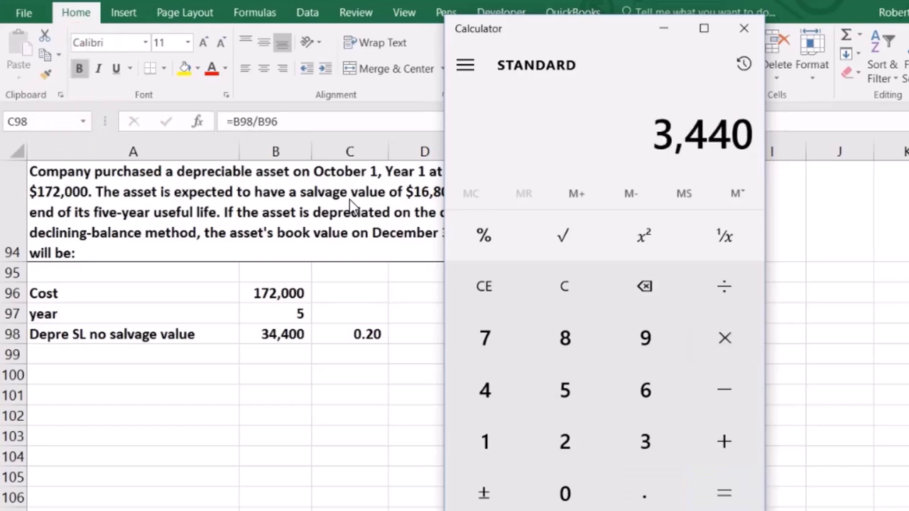
click(543, 307)
Multiply 172000 by .2 in Calculator to check the depreciation, and return to the worksheet
text(17)
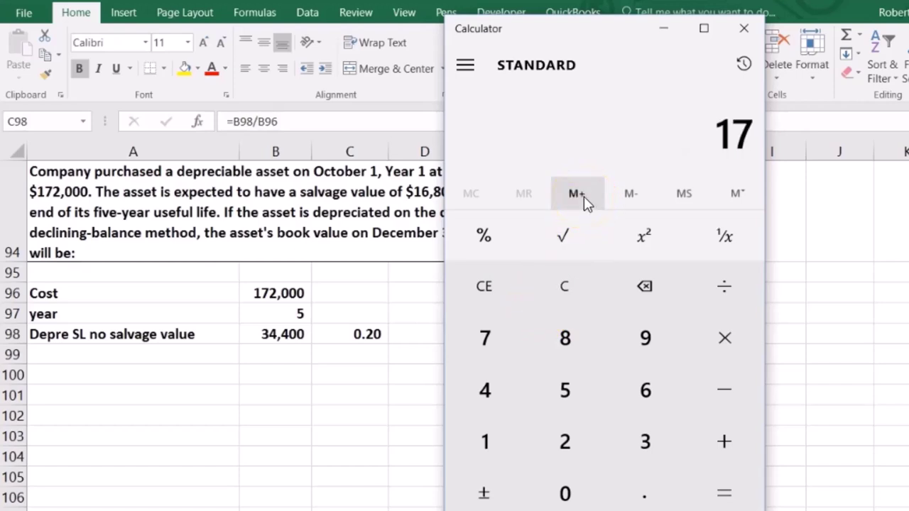
text(2000*.2)
key(Return)
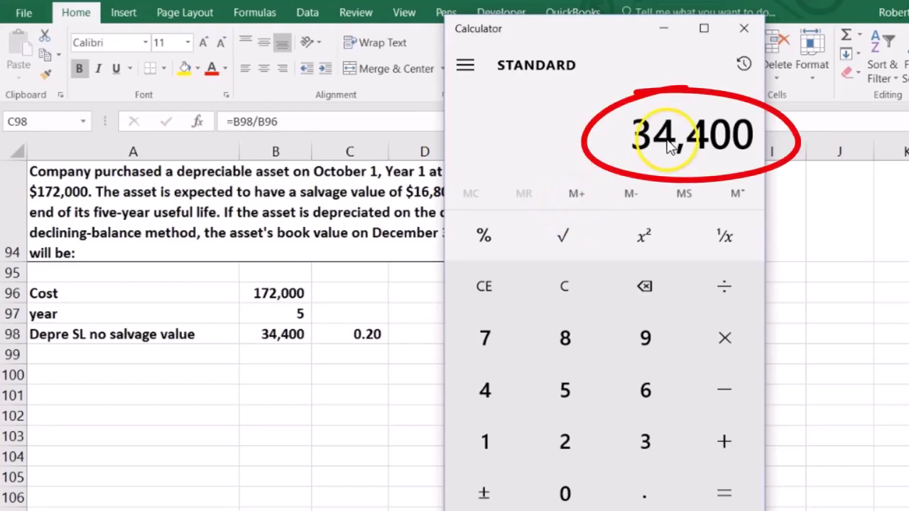
key(alt+Tab)
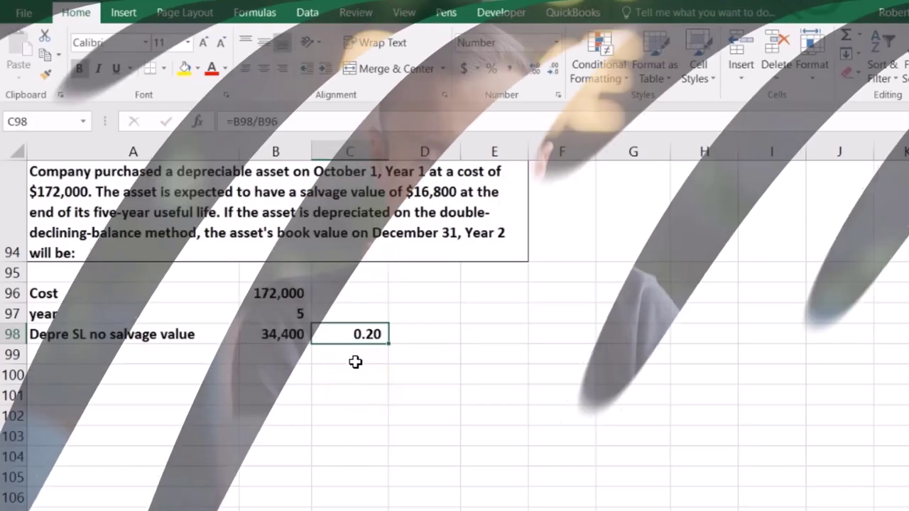
Calculate the rate from the useful life in C97 with the formula =1/5 and show it with two decimal places
click(353, 357)
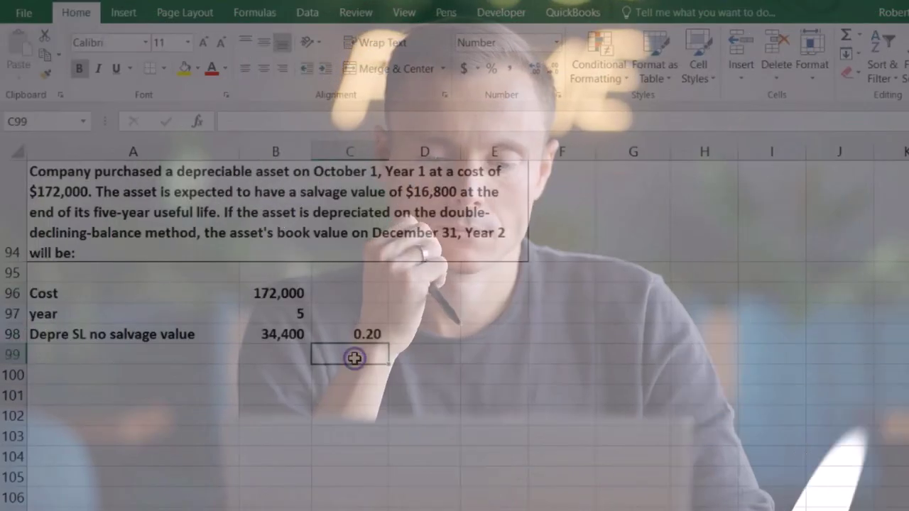
click(355, 317)
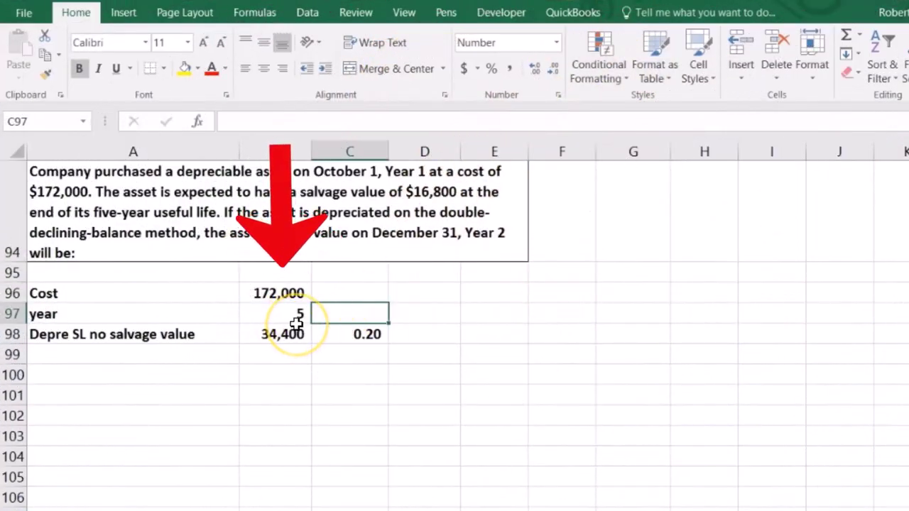
text(=1/5)
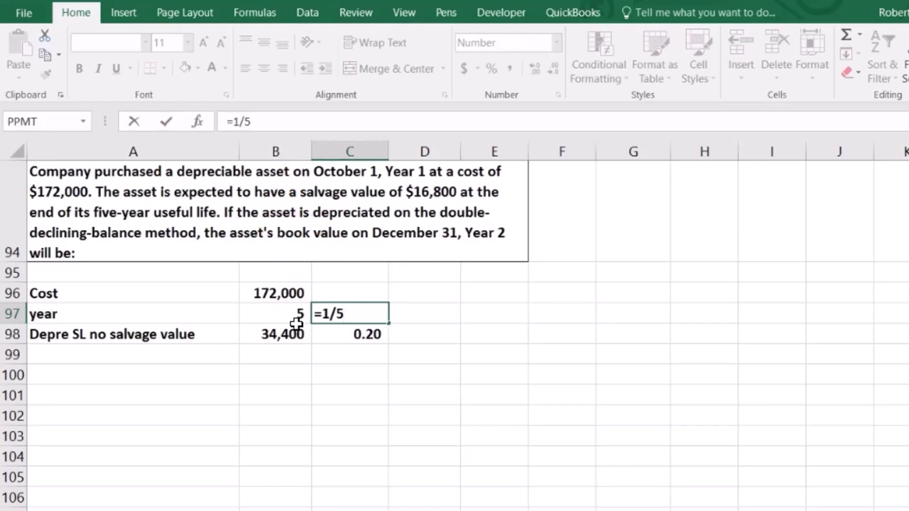
key(Return)
key(Up)
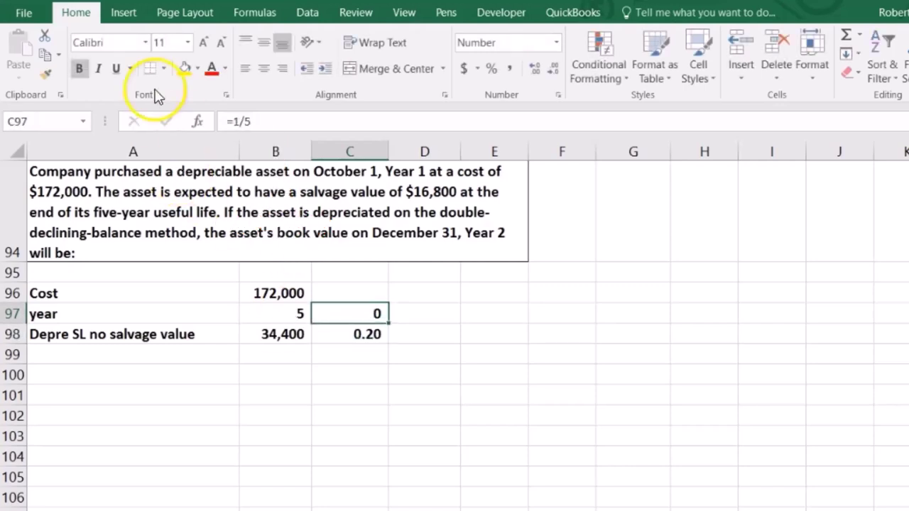
click(533, 69)
click(534, 69)
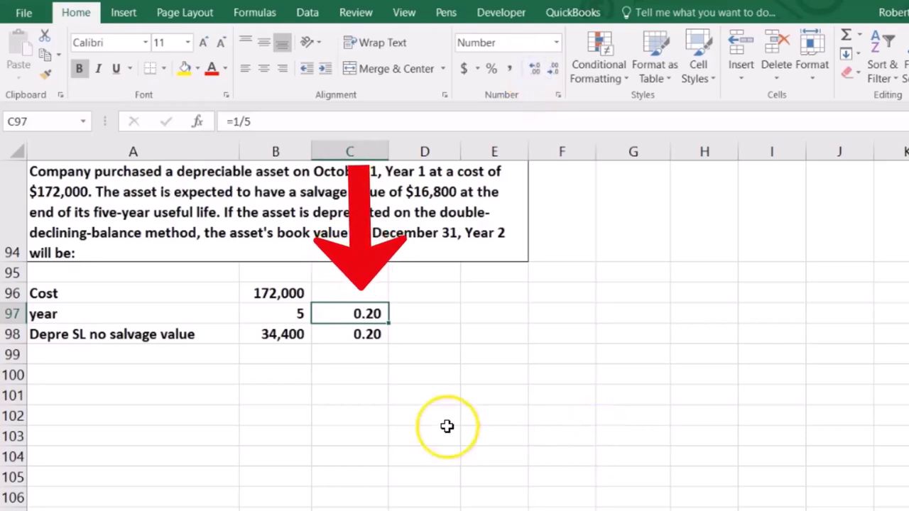
Enter the doubling factor 2 in C99, below the straight-line rate, and underline it
click(118, 355)
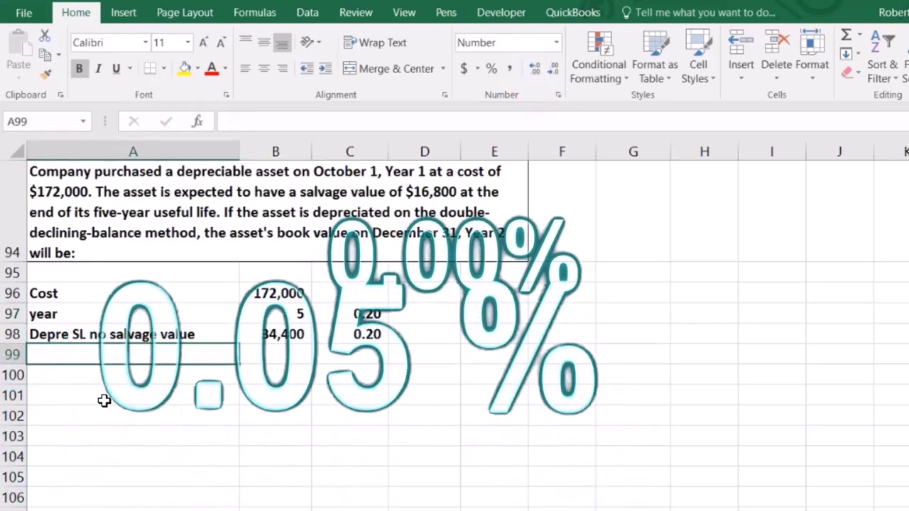
key(Right)
key(Right)
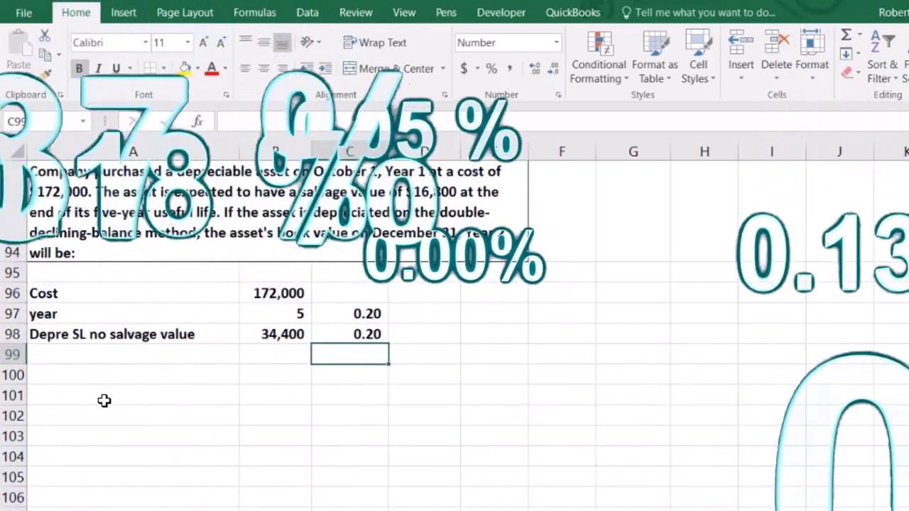
text(2)
key(Return)
key(Right)
key(Right)
key(Up)
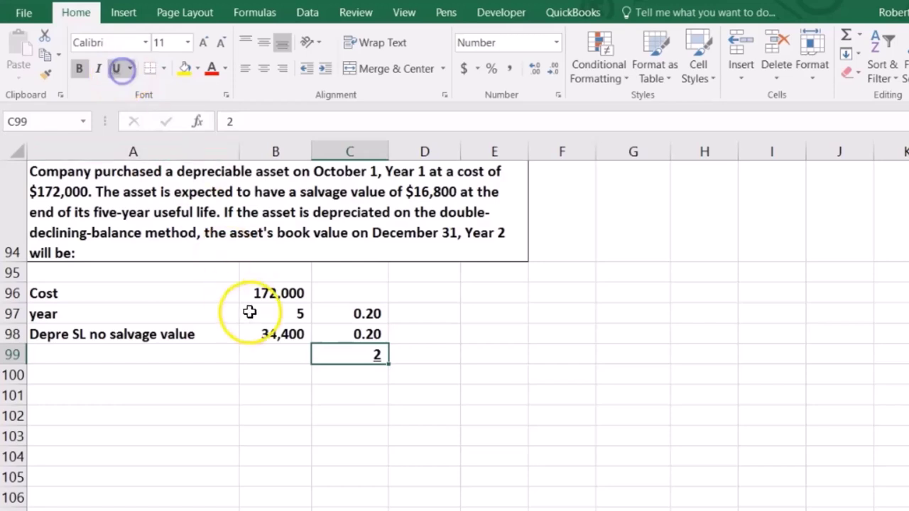
Calculate the double-declining rate in C100 with the formula =C98*C99 and show it with two decimal places
click(338, 368)
text(=)
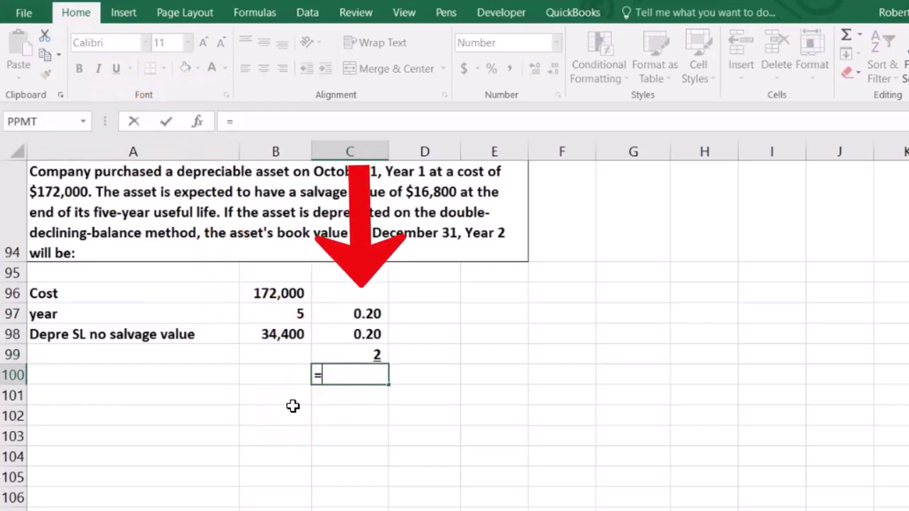
key(Up)
key(Up)
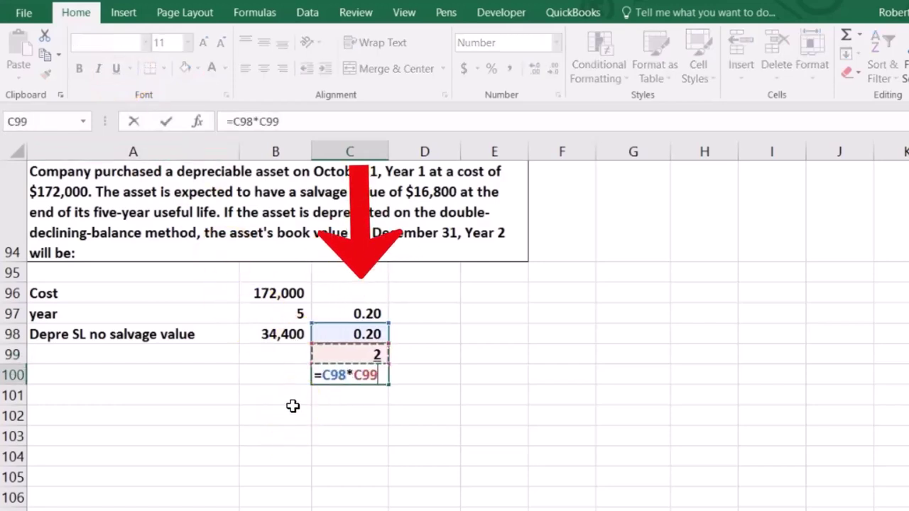
key(Return)
key(Up)
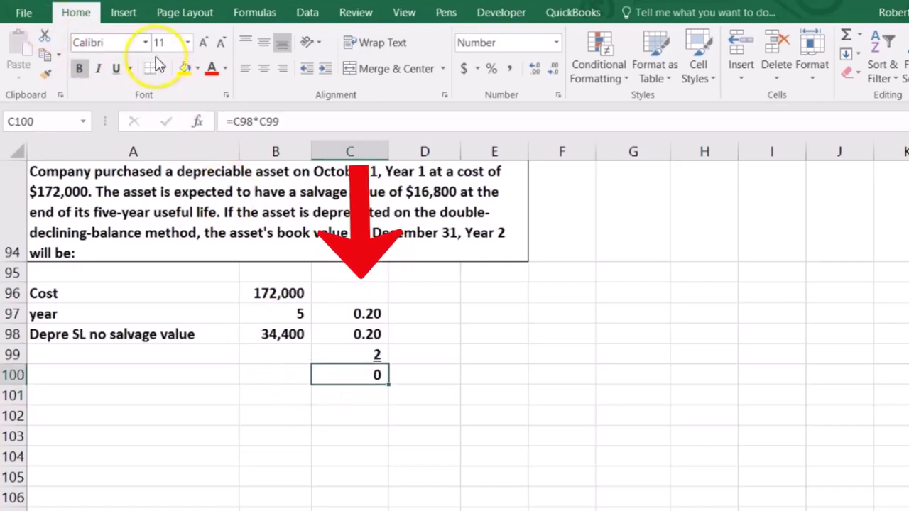
click(534, 73)
click(534, 74)
Label the doubled rate's row with "DD rate" in A100
click(88, 377)
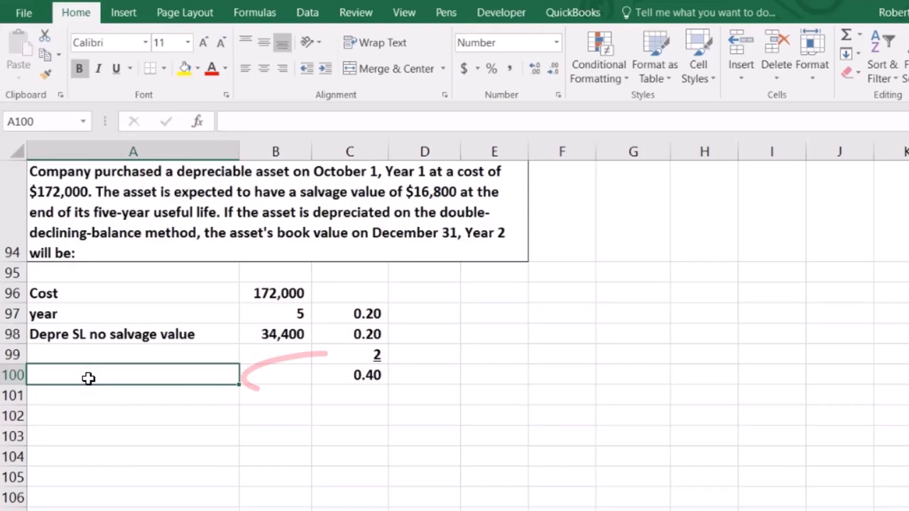
text(DD rate)
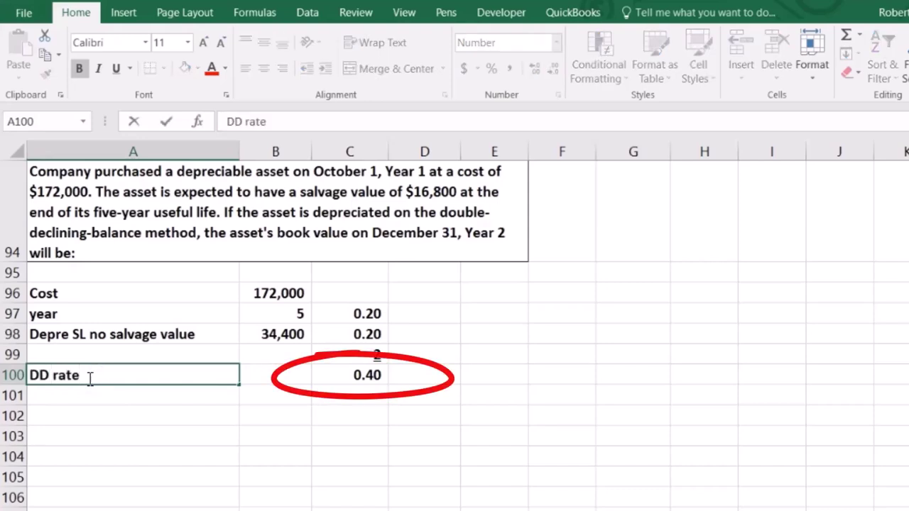
key(Return)
key(Return)
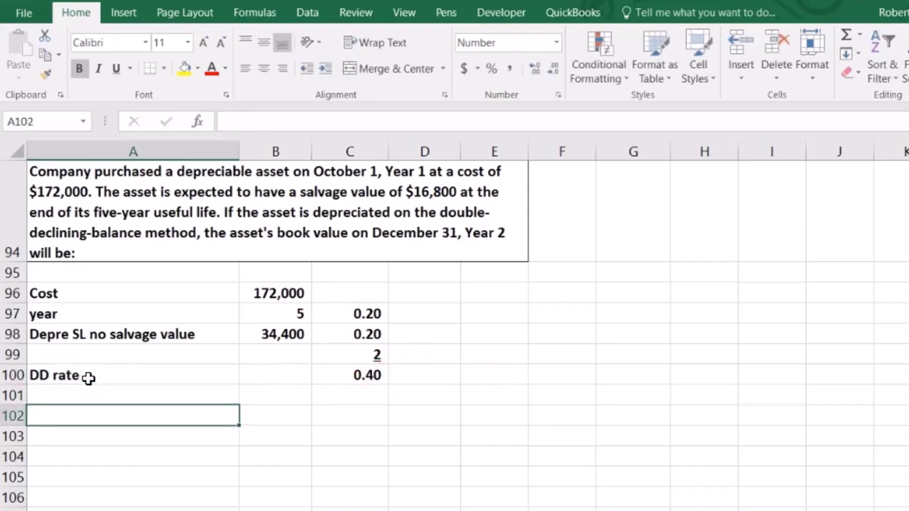
Enter the heading "Year 1" in A102 for the first year's depreciation
text(YEar)
key(BackSpace)
key(BackSpace)
key(BackSpace)
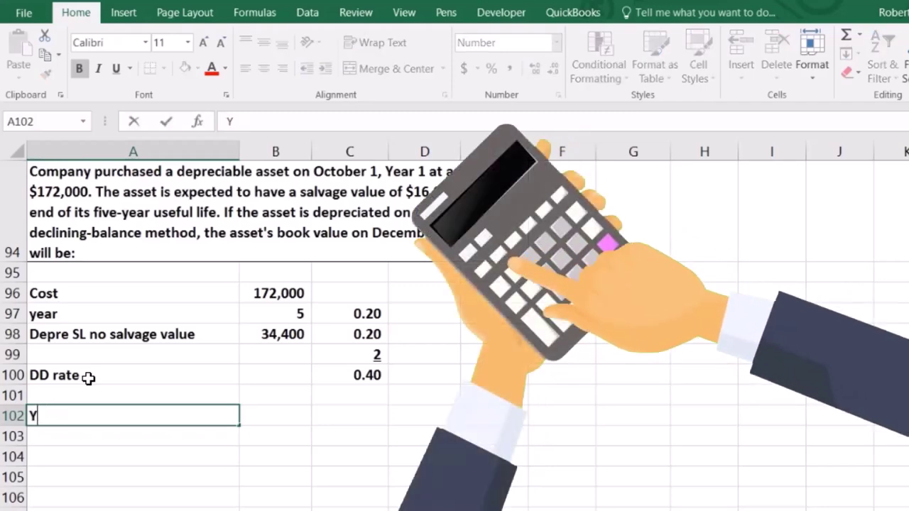
text(ear 1)
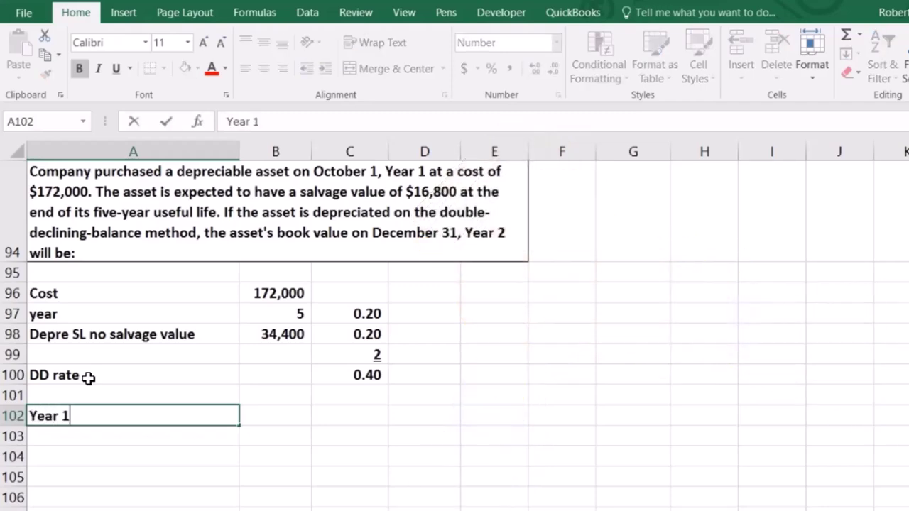
key(Tab)
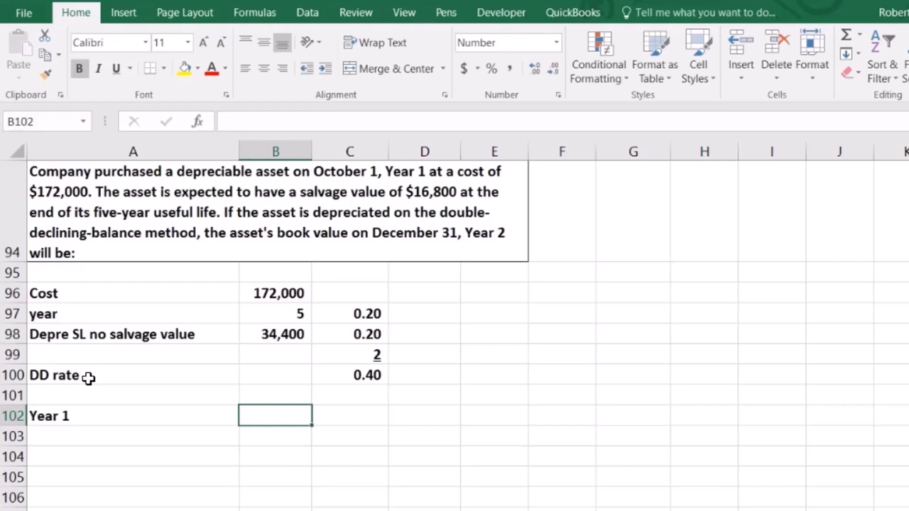
Add a "Cost" row under Year 1 in row 103 with the amount 172,000 in B103
key(Return)
text(Cost)
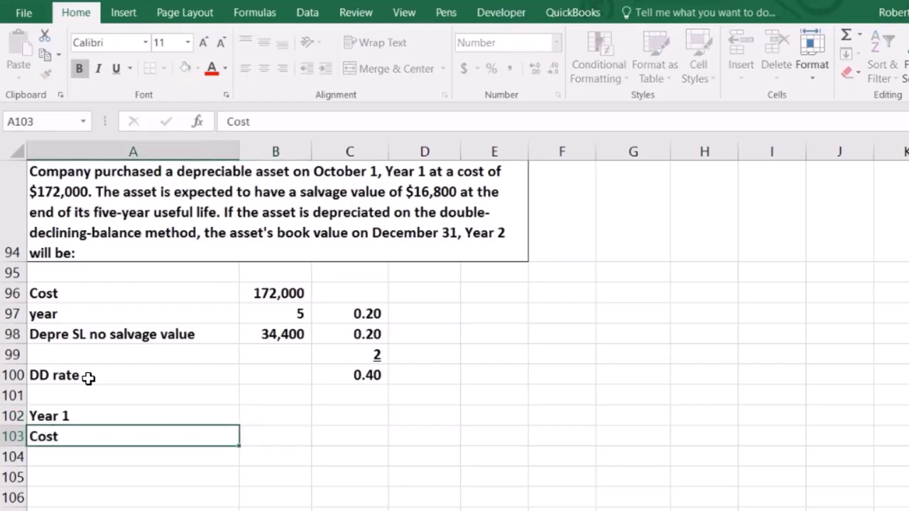
key(Tab)
text(172,00)
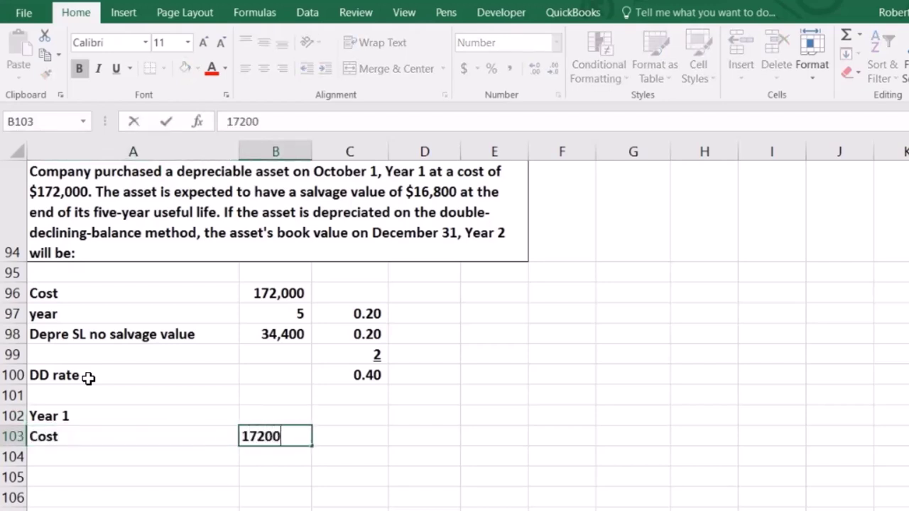
text(0)
key(Return)
Label row 104 under the cost by linking A104 to the "DD rate" label in A100
text(ra)
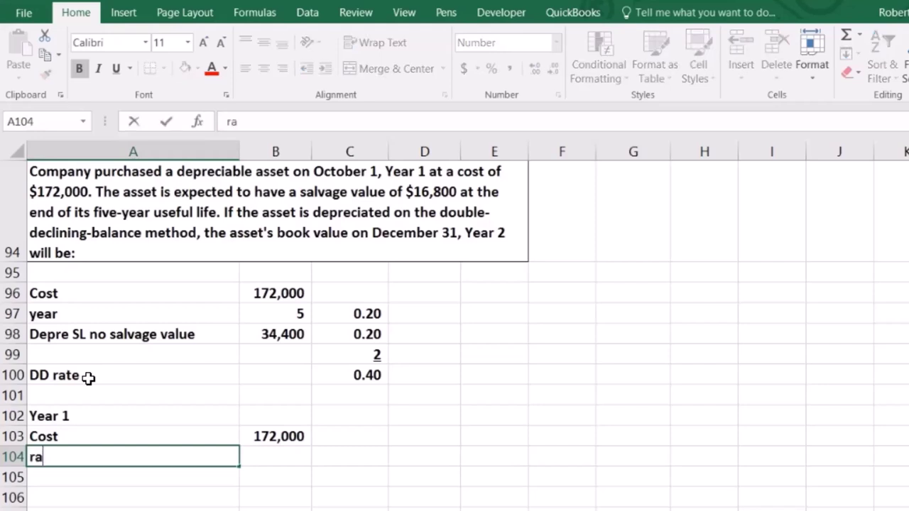
text(=)
key(Up)
key(Up)
key(Up)
key(Up)
key(Return)
key(Up)
key(Right)
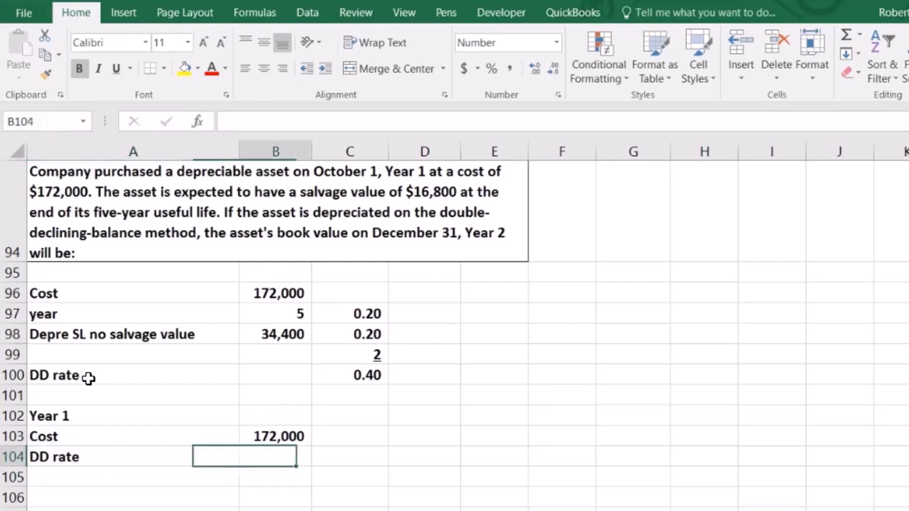
Link B104 to the rate with =C100, show it with two decimal places and underline it
text(=)
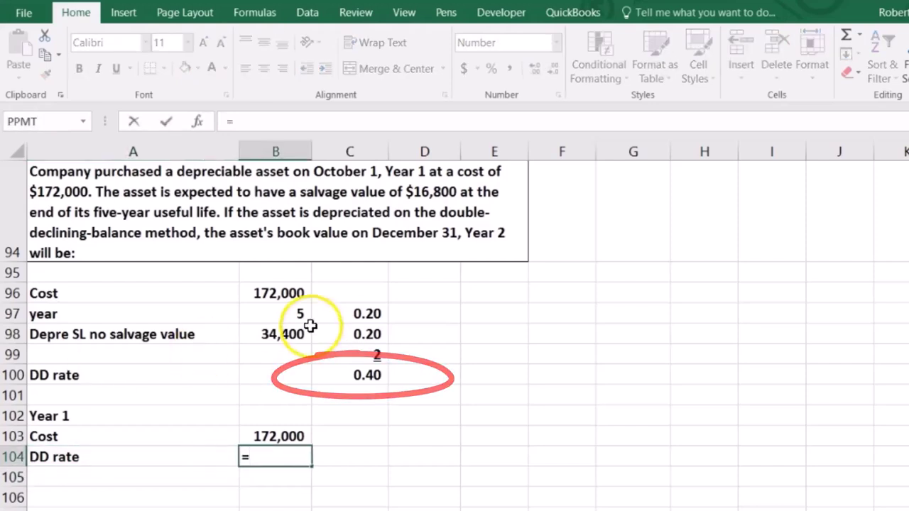
click(363, 372)
key(Return)
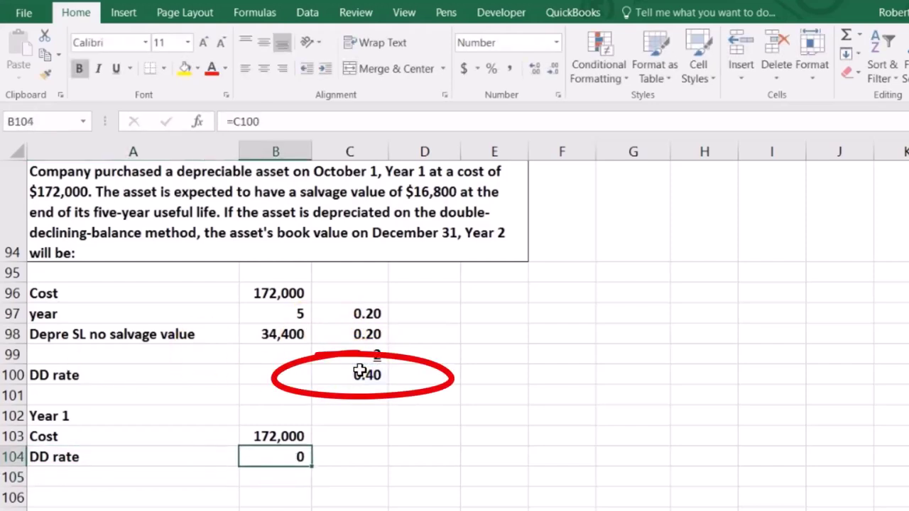
click(538, 71)
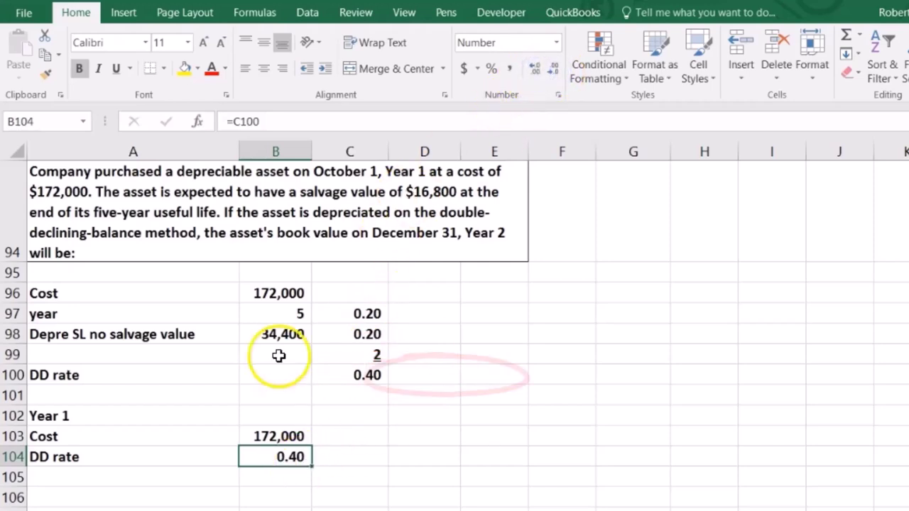
Calculate a full year's depreciation in B105 by multiplying cost by rate with =B103*B104
click(272, 480)
text(=)
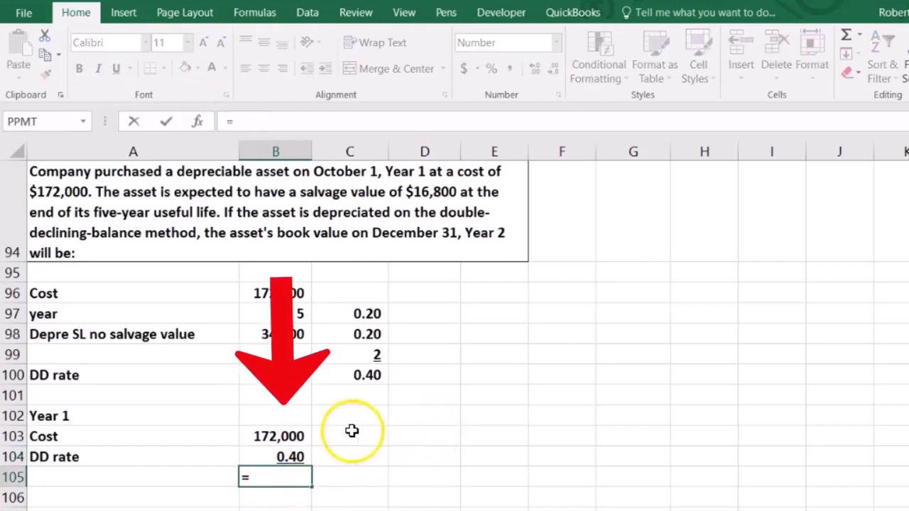
click(289, 434)
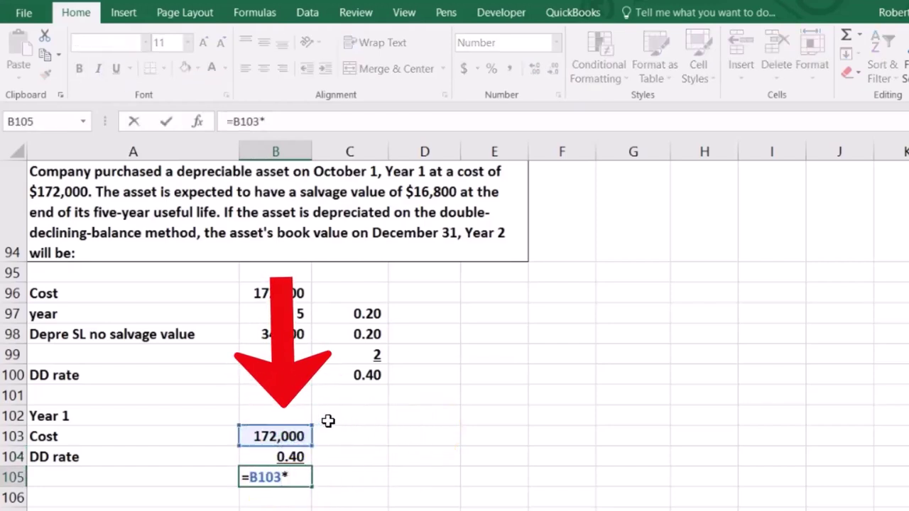
text(*)
click(281, 458)
key(Return)
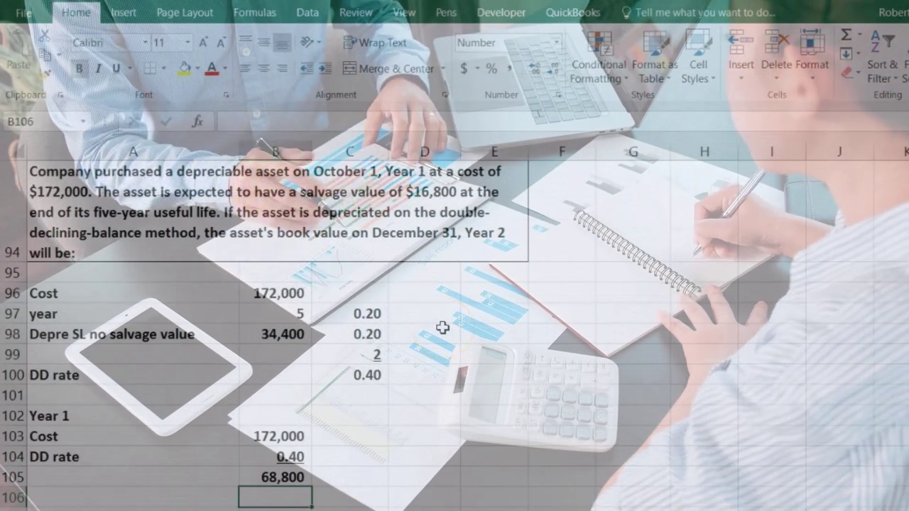
Calculate monthly depreciation in B107 with =B105/B106, entering 12 months in B106 and underlining it
text(12)
key(Return)
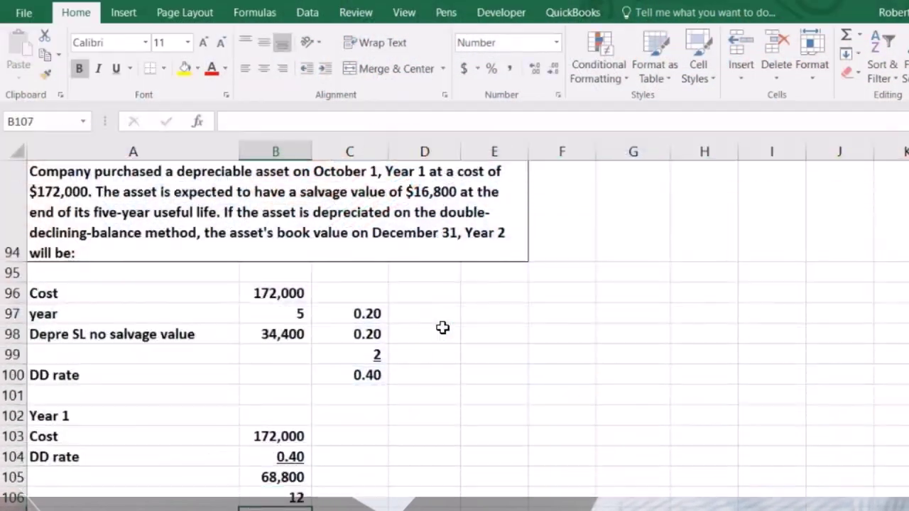
text(=)
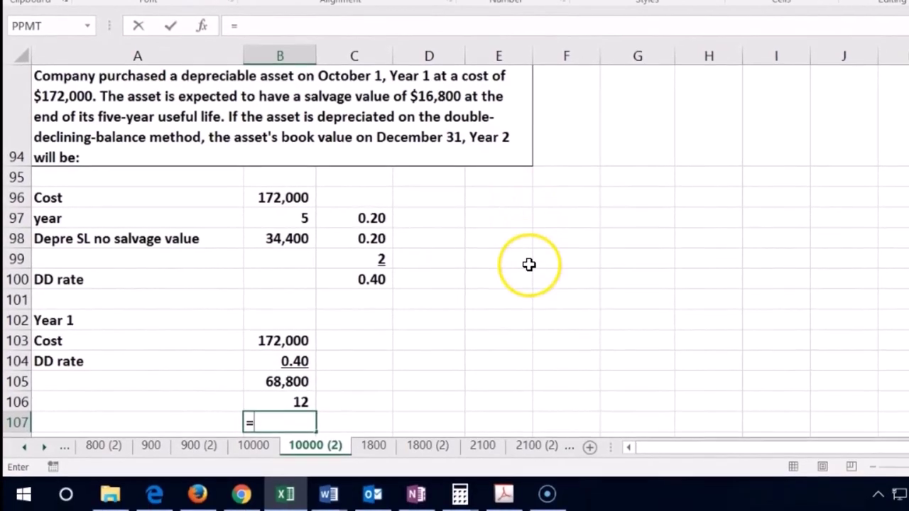
scroll(529, 317, down, 1)
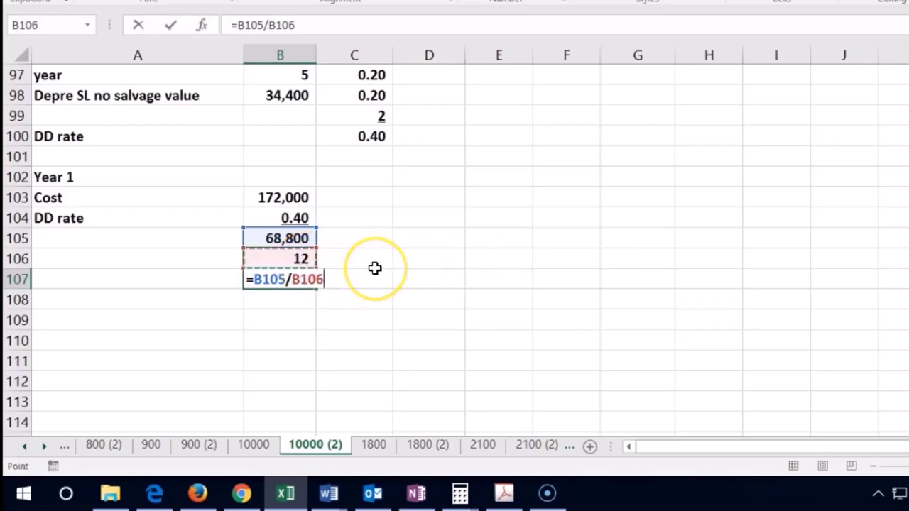
key(Return)
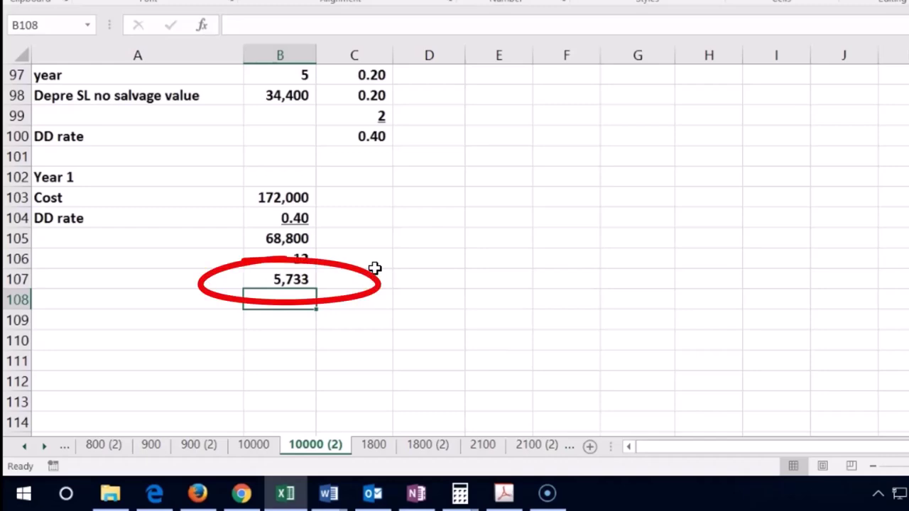
key(Up)
key(Up)
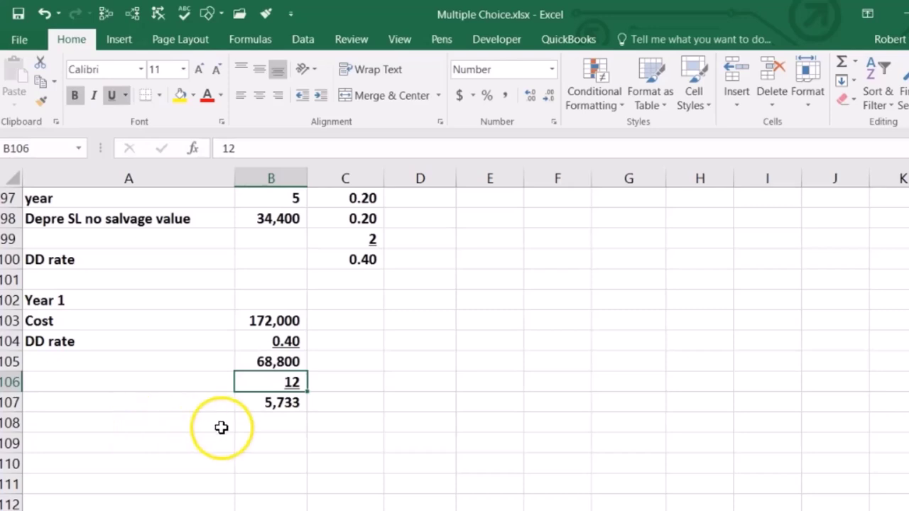
Enter 3 in B108 as the number of months in Year 1 and underline it
click(257, 426)
text(3)
key(Return)
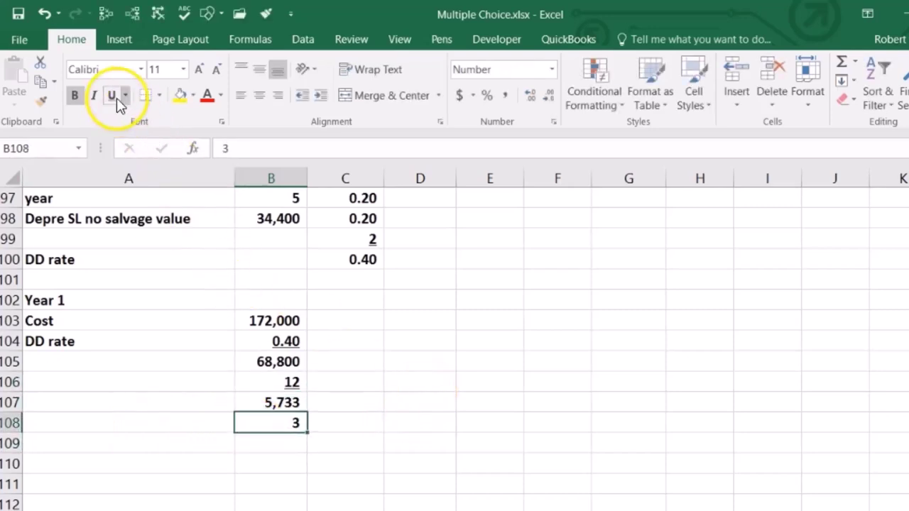
Calculate the Year 1 depreciation in B109 by multiplying the monthly amount in B107 by the months in B108
click(264, 437)
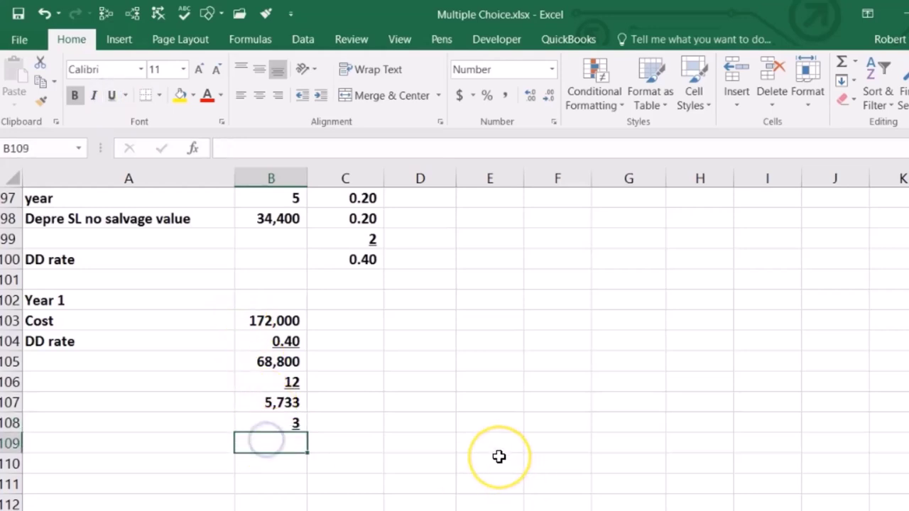
text(=)
click(286, 404)
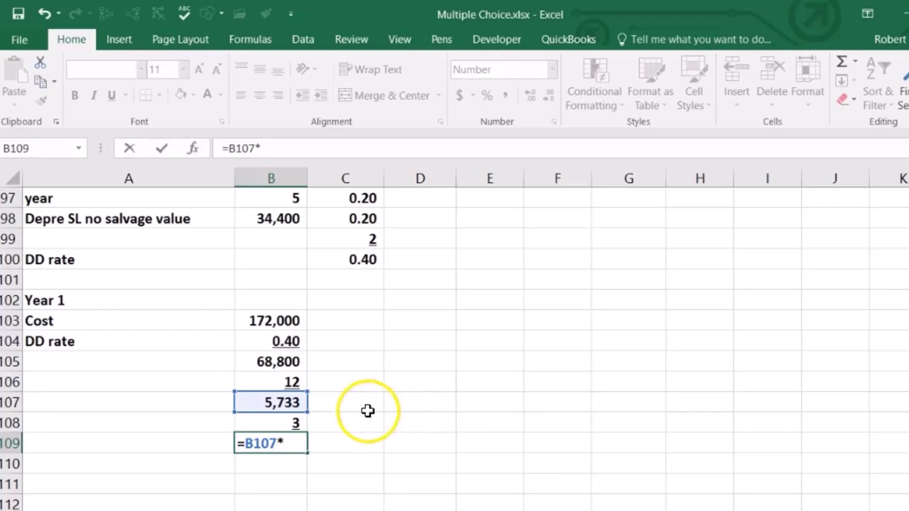
key(Return)
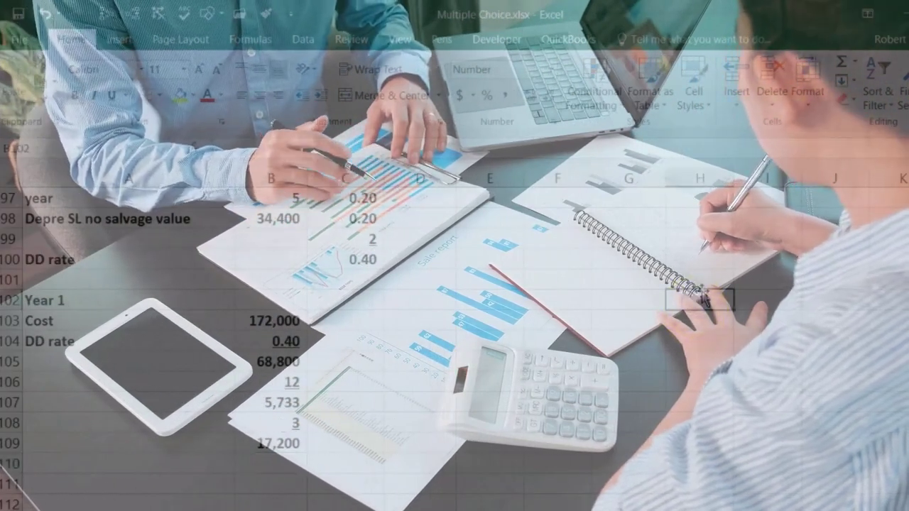
Enter the full-year depreciation 68,800 in H102 to start an alternative calculation
text(1)
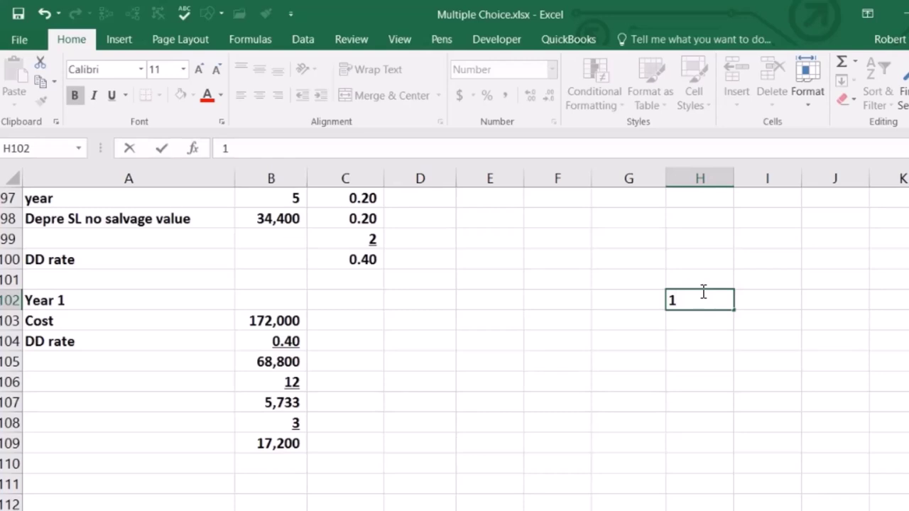
text(8800)
key(Return)
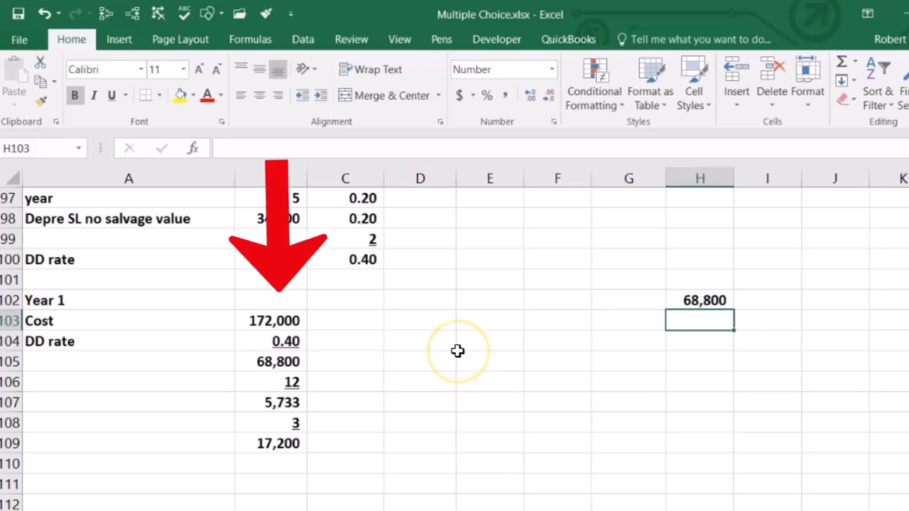
Enter =3/12 in H103 as the fraction of the year and display it with three decimal places
text(=3/12)
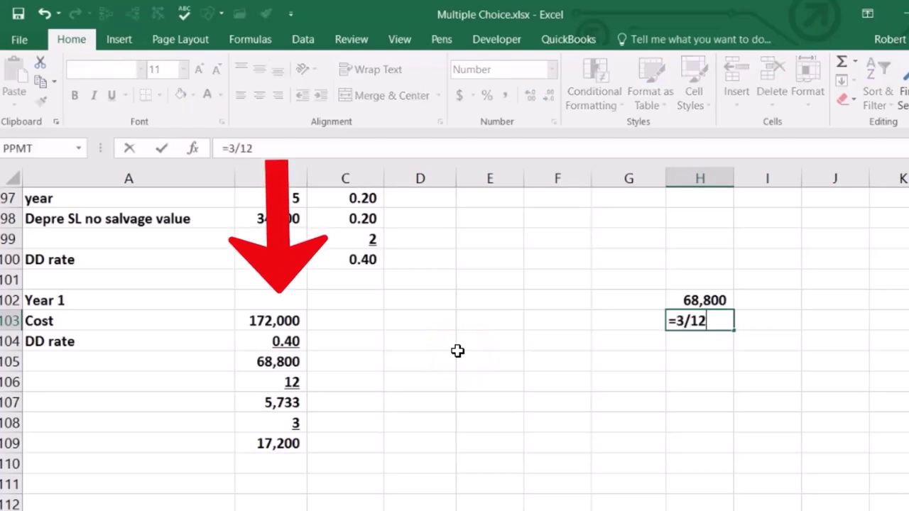
key(Return)
key(Up)
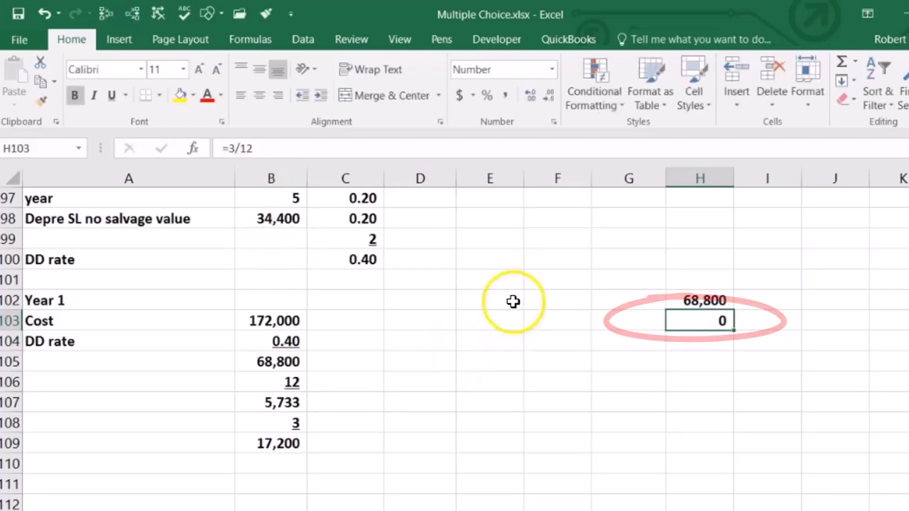
click(530, 98)
click(529, 98)
click(530, 98)
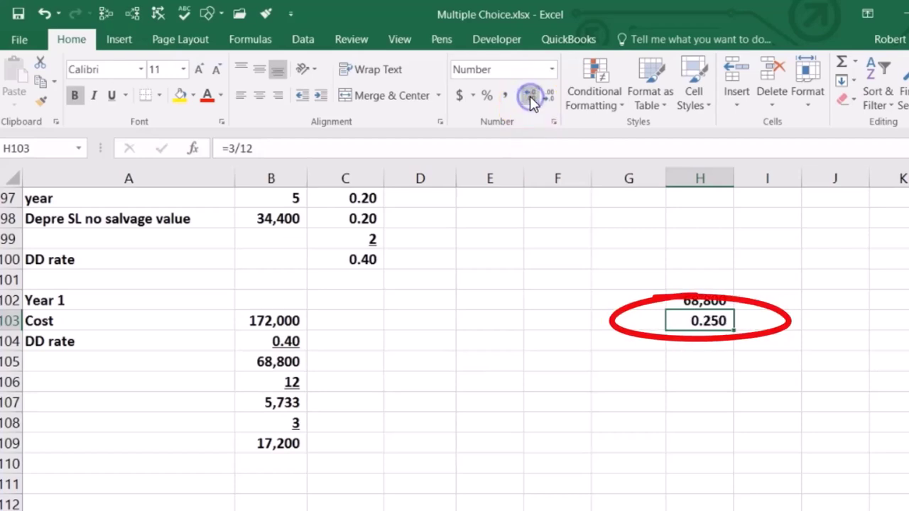
Calculate the partial-year depreciation in H104 with =H102*H103
click(687, 337)
text(=)
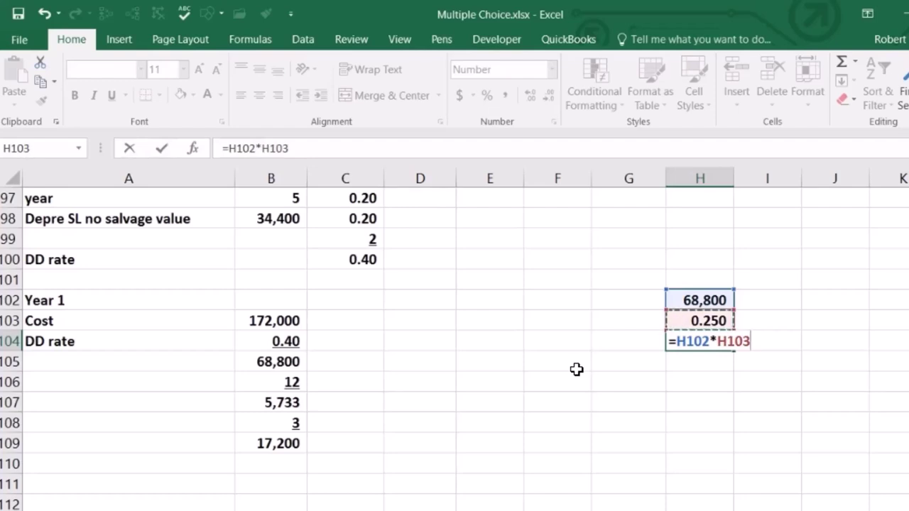
text(H102*H103)
key(Return)
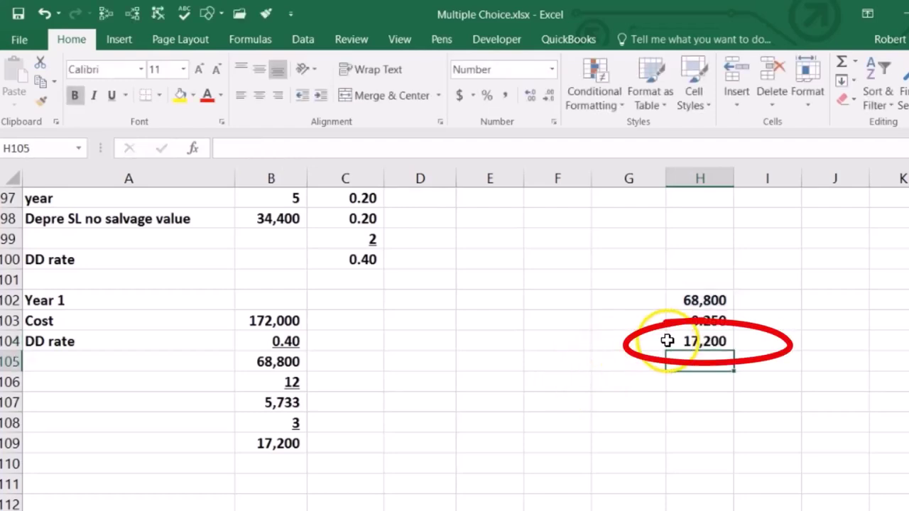
click(679, 322)
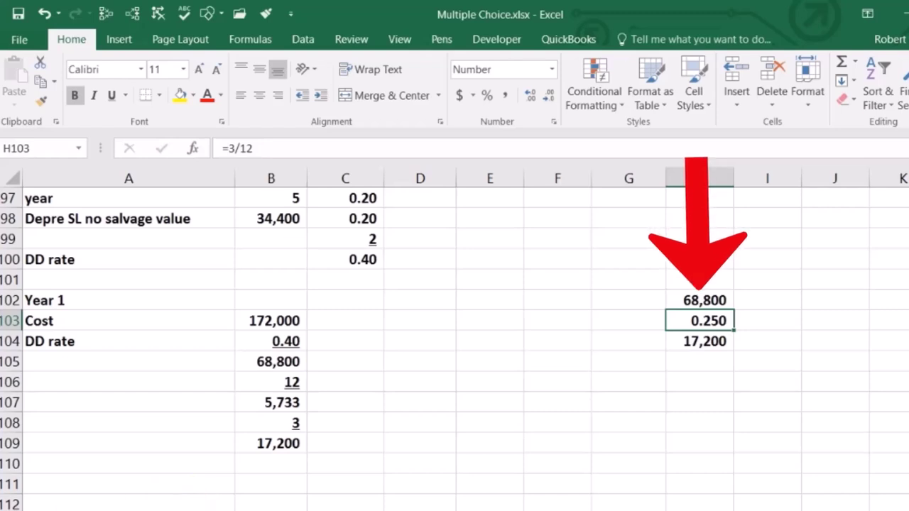
Label the Year 1 depreciation by entering "Depre year 1" in A109
click(67, 438)
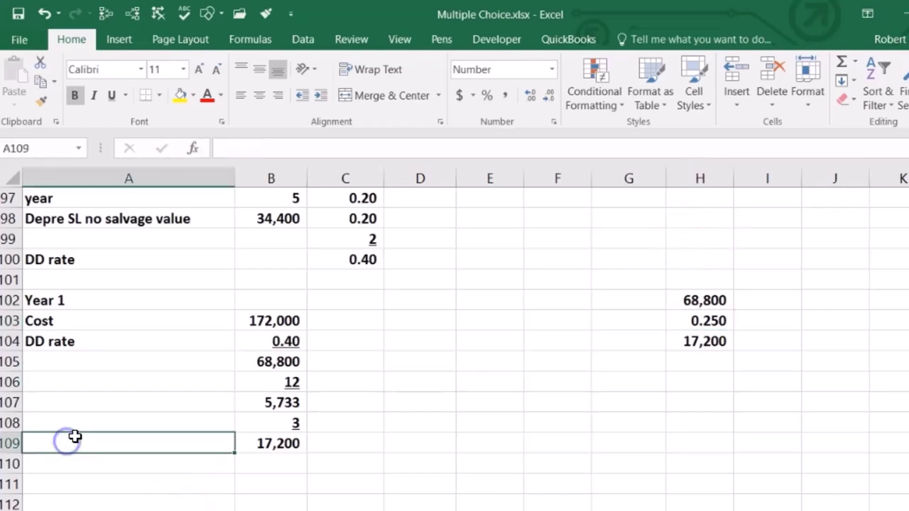
double_click(77, 438)
text(DD)
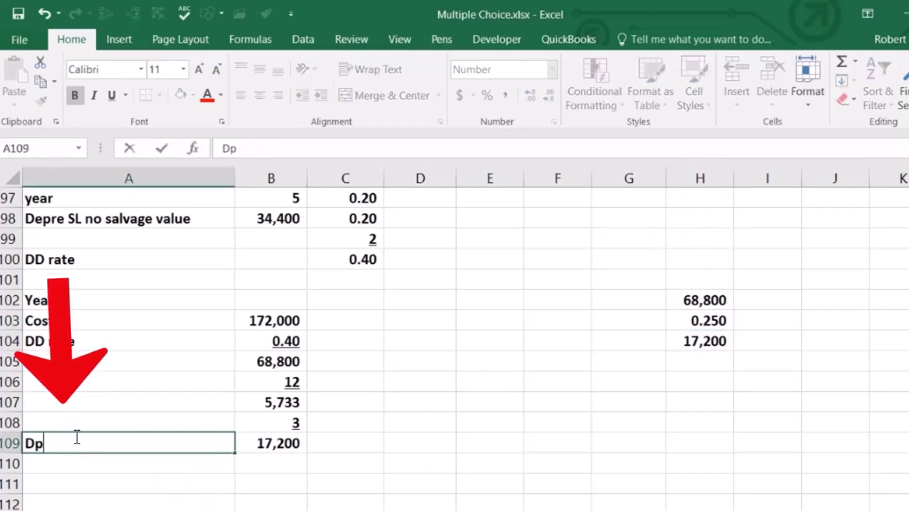
text(pre )
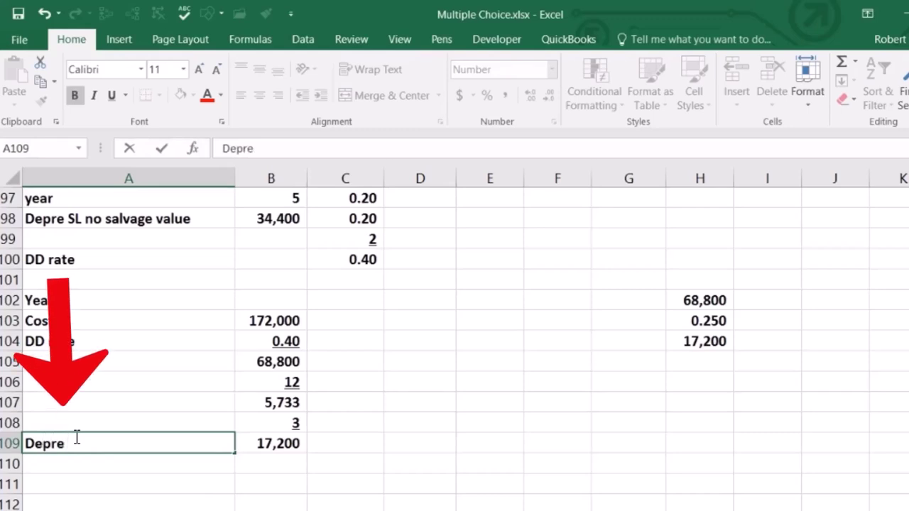
text(year 1)
key(Tab)
Add the heading "Book year 1" in C102
key(Right)
key(Right)
key(Up)
key(Up)
key(Left)
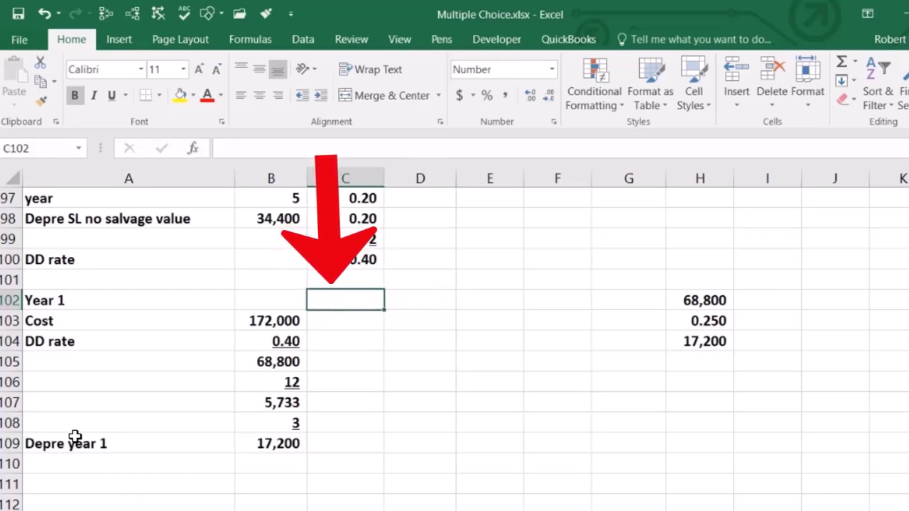
text(Book year)
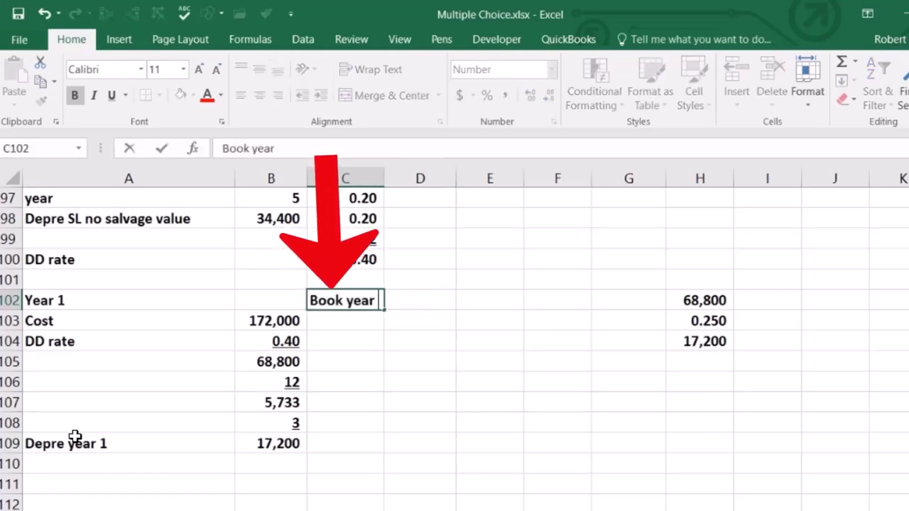
text( 1)
key(Return)
Calculate the Year 1 book value in C109 by subtracting the depreciation from the cost with =B103-B109
key(Down)
key(Down)
key(Down)
key(Down)
key(Down)
key(Down)
text(=)
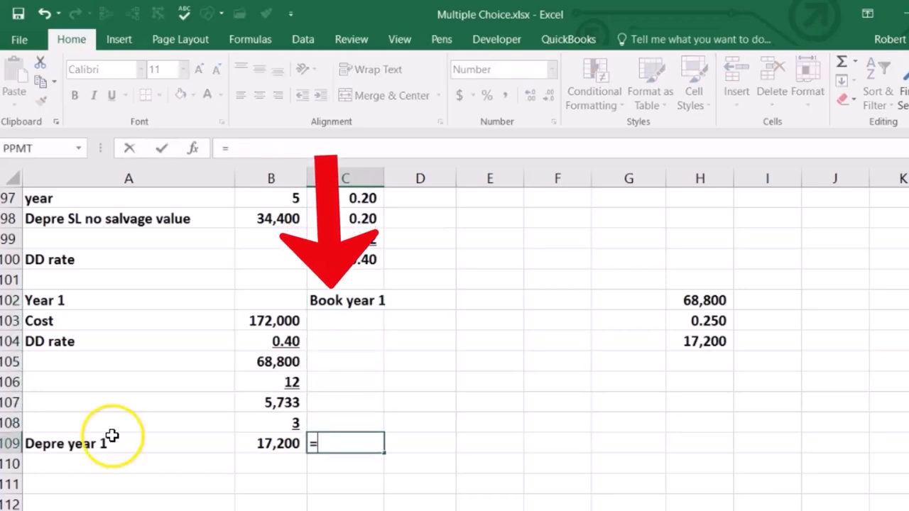
click(248, 326)
text(-)
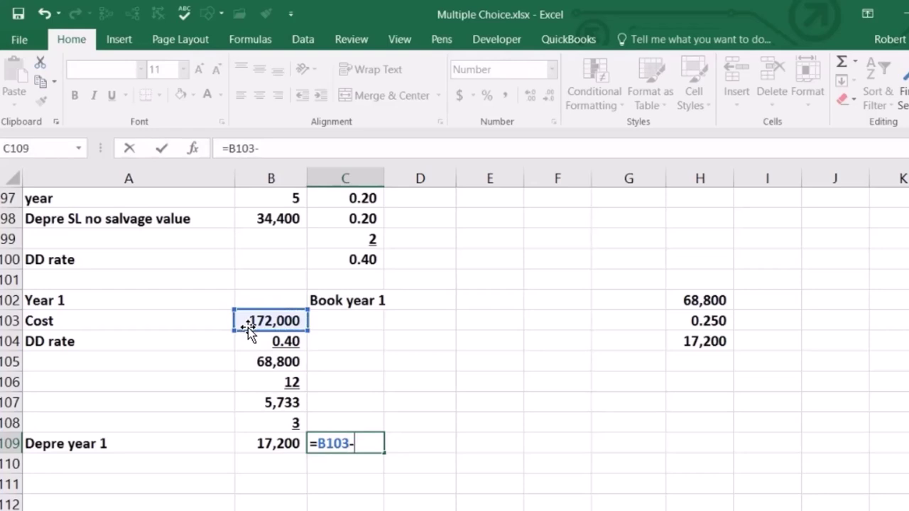
click(282, 445)
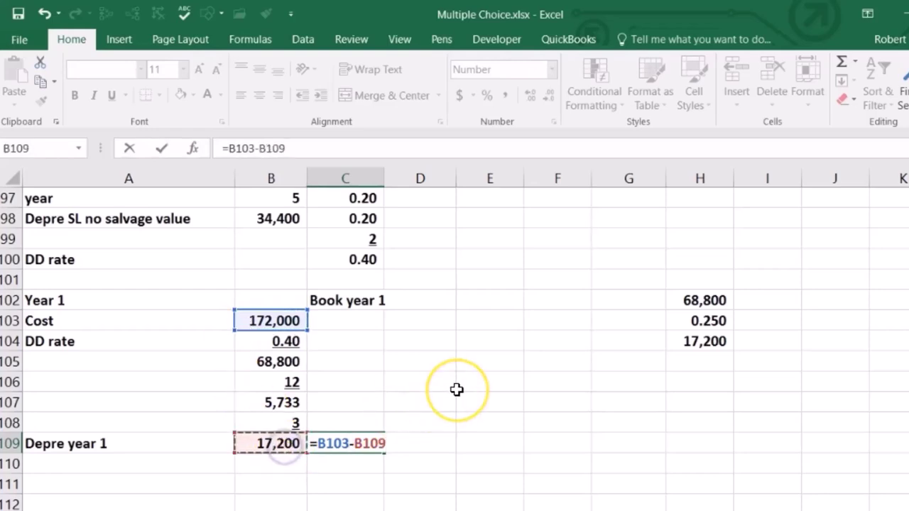
key(Return)
Start the second-year section with the labels "Year 2" in A111 and "Book value" in A112
key(Home)
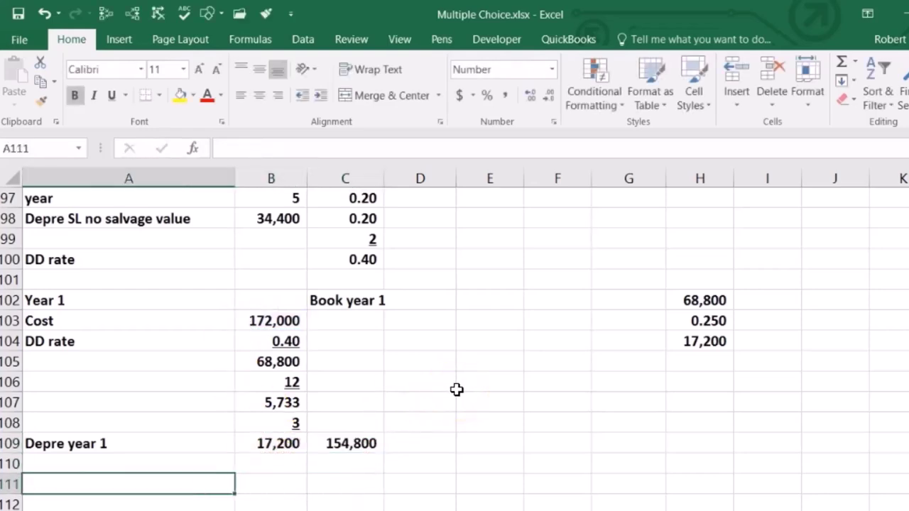
text(YEar)
text(r 2)
key(Return)
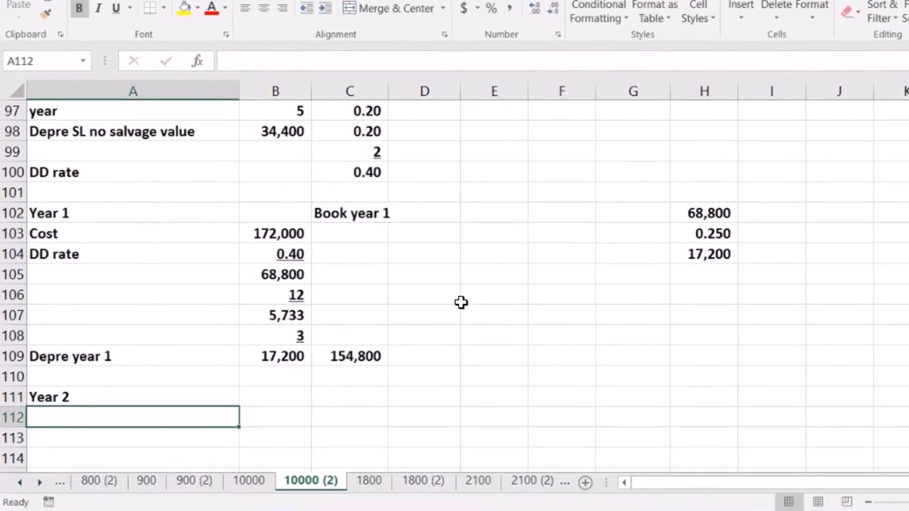
text(Book value)
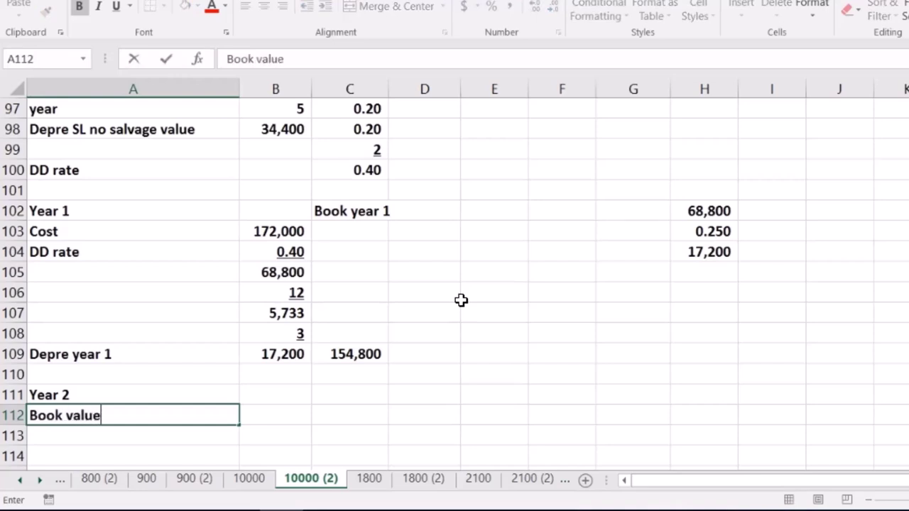
key(Tab)
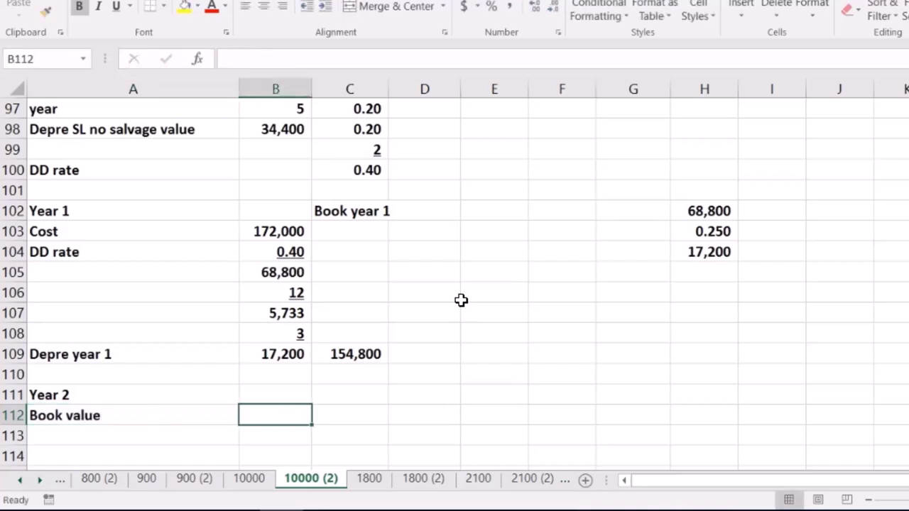
Bring the Year 1 ending book value into B112 with =C109
text(=)
key(Right)
key(Up)
key(Up)
key(Up)
key(Up)
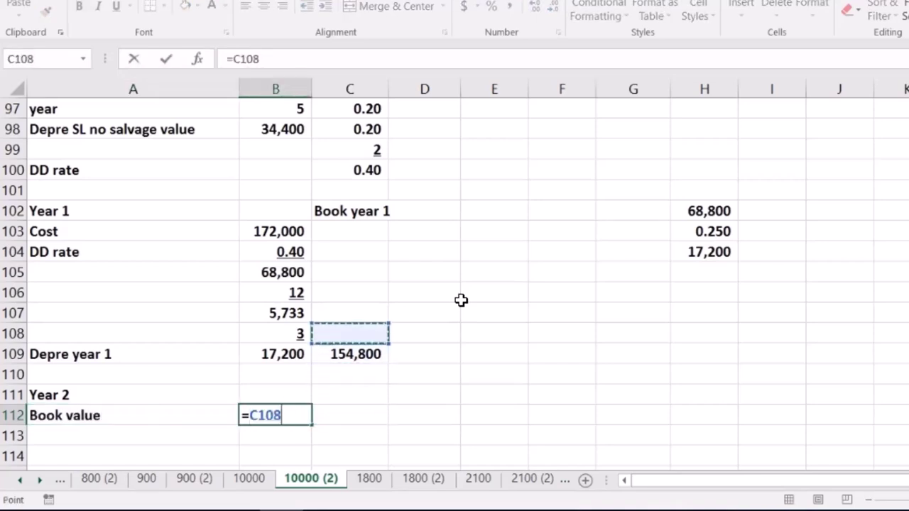
key(Down)
key(Return)
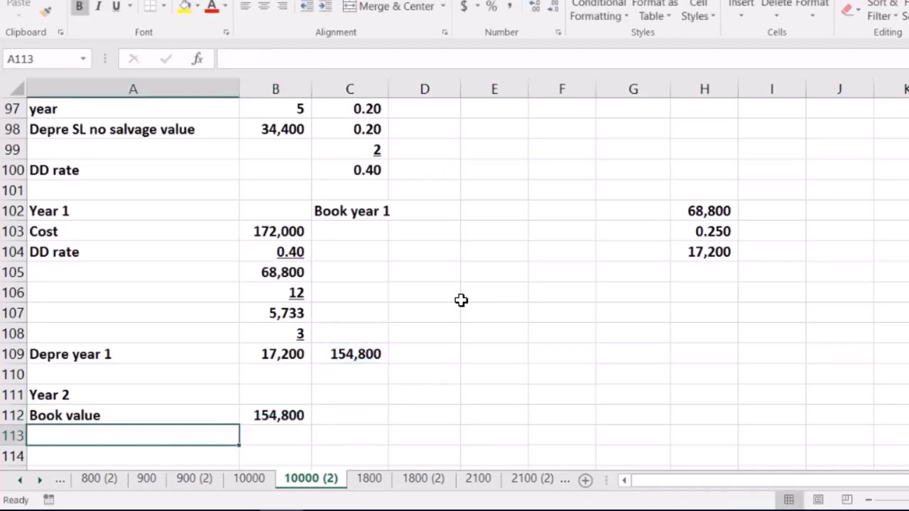
Reuse the "DD rate" label in A113 by referencing A104
text(+)
key(Up)
key(Up)
key(Up)
key(Up)
key(Up)
key(Up)
key(Up)
key(Up)
key(Up)
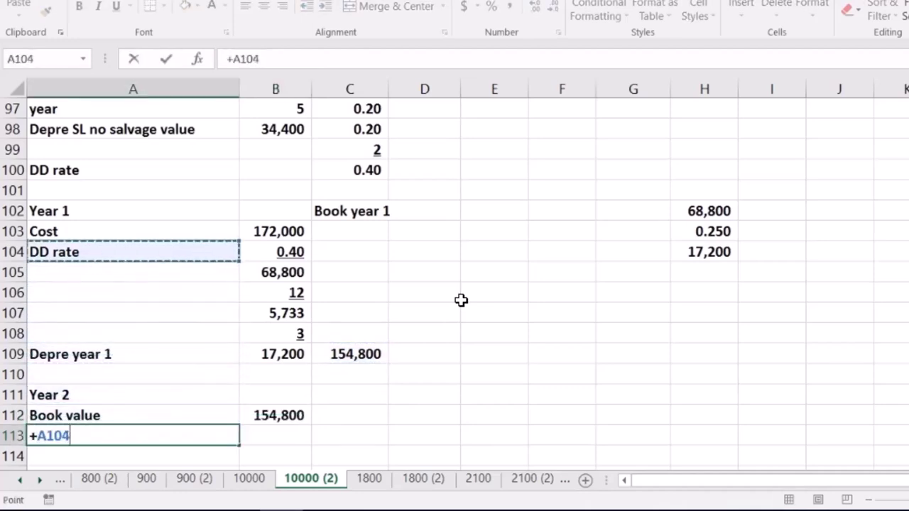
key(Return)
Link B113 to the double-declining rate with =B104, show two decimal places and underline it
scroll(470, 431, down, 1)
click(293, 371)
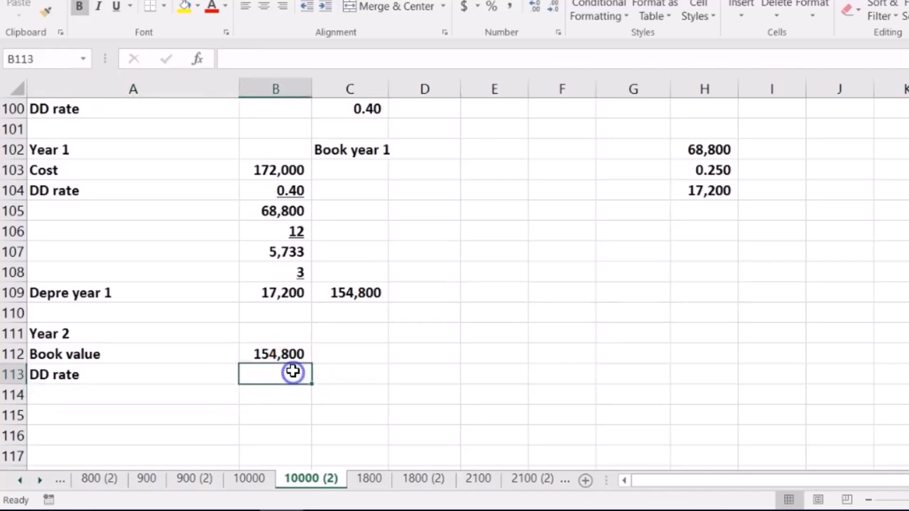
text(=)
click(292, 189)
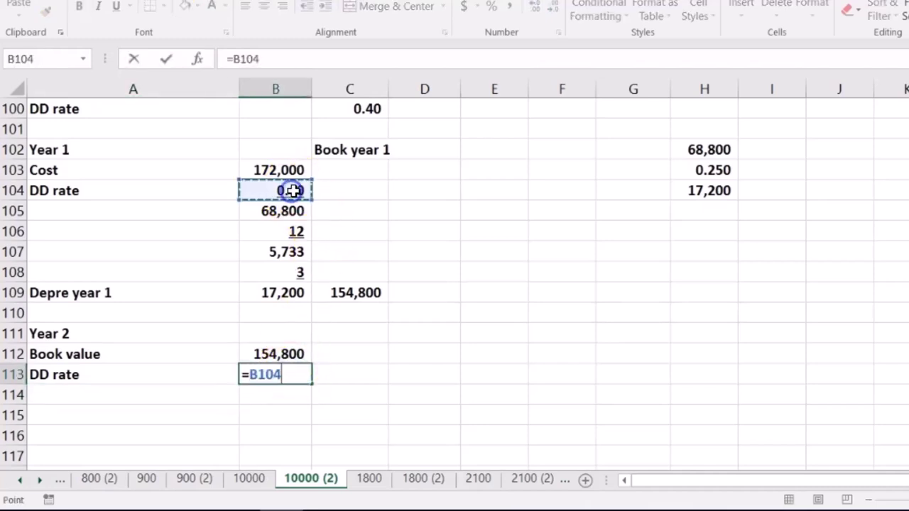
key(Return)
key(Up)
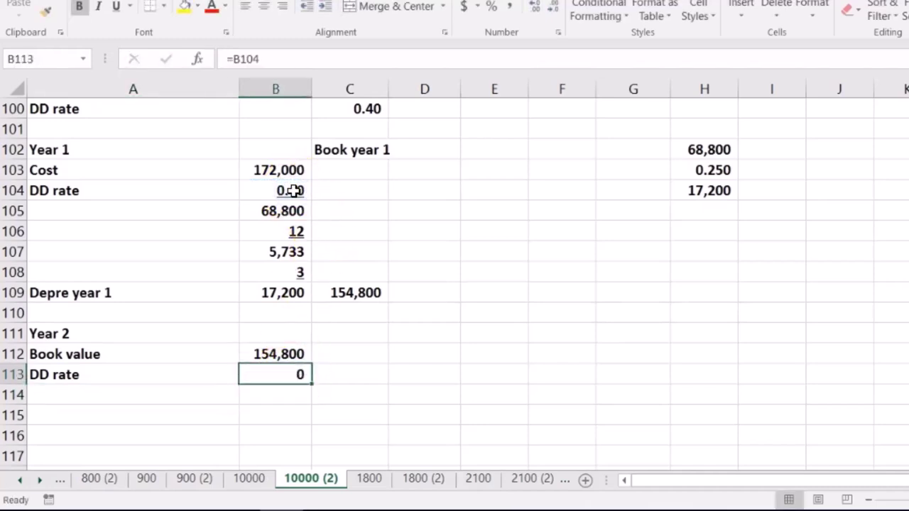
click(532, 8)
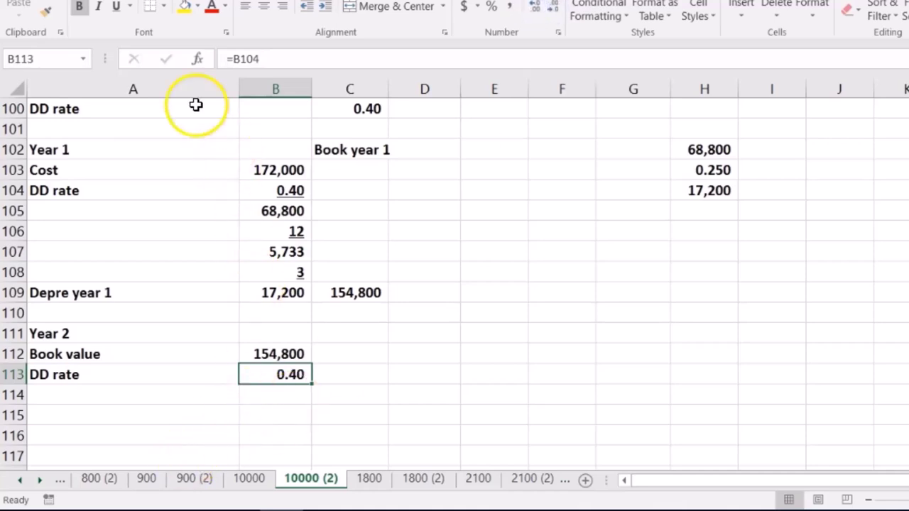
click(116, 6)
Calculate the Year 2 depreciation in B114 by multiplying the book value in B112 by the rate in B113
click(162, 394)
click(261, 402)
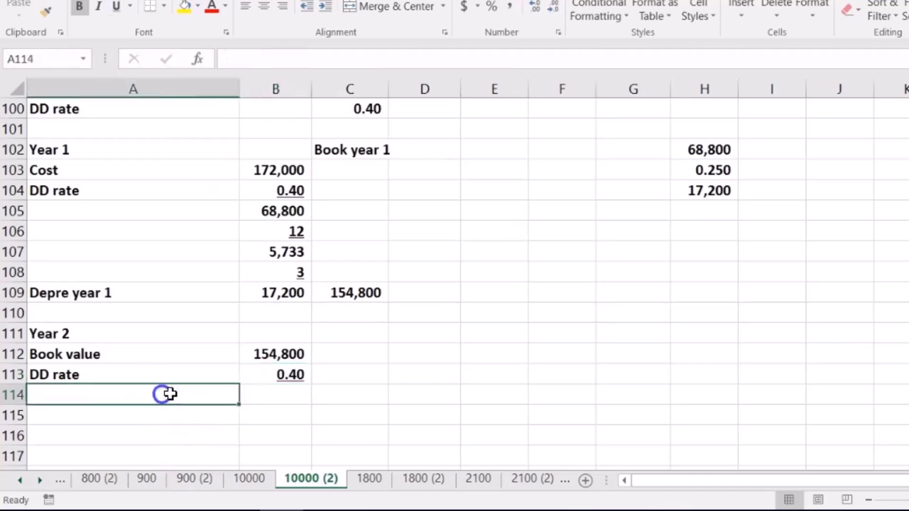
text(=)
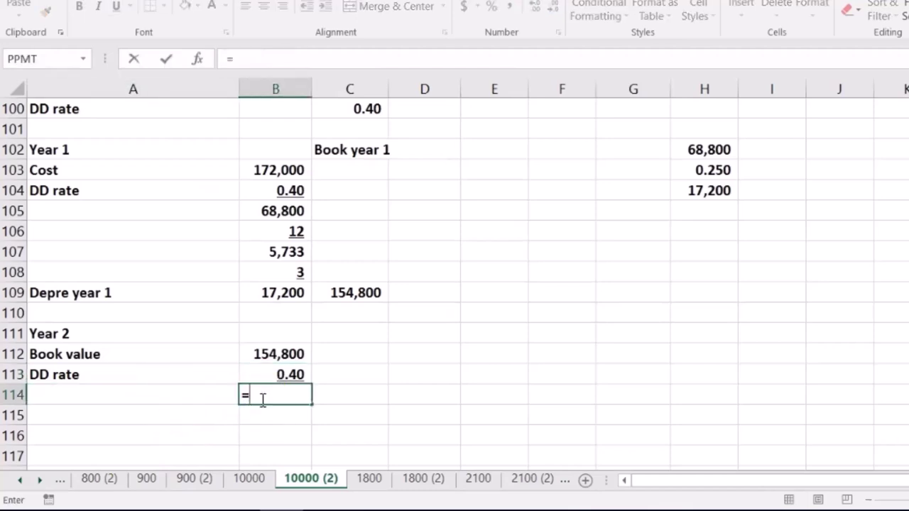
click(284, 354)
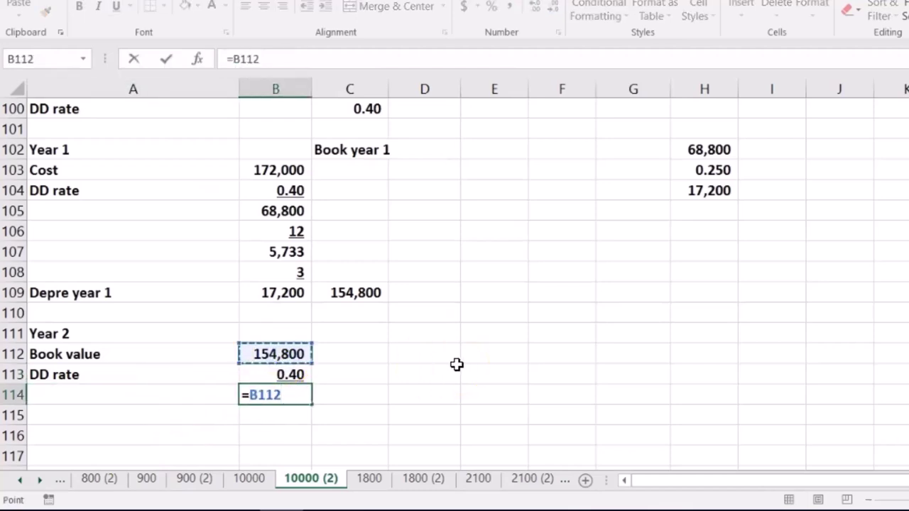
text(*)
click(284, 372)
key(Return)
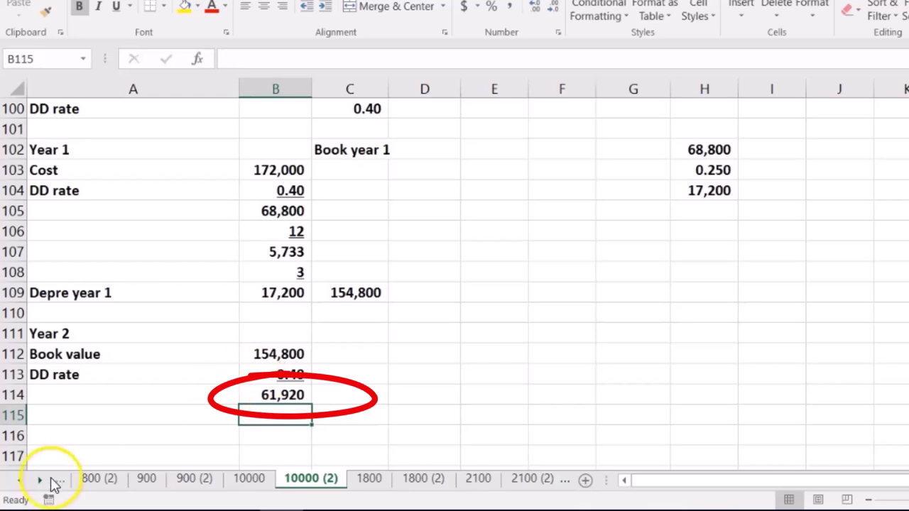
Fill the "Book year 1" heading from C102 into D102 to produce "Book year 2"
click(408, 149)
click(383, 151)
drag(389, 157, 431, 167)
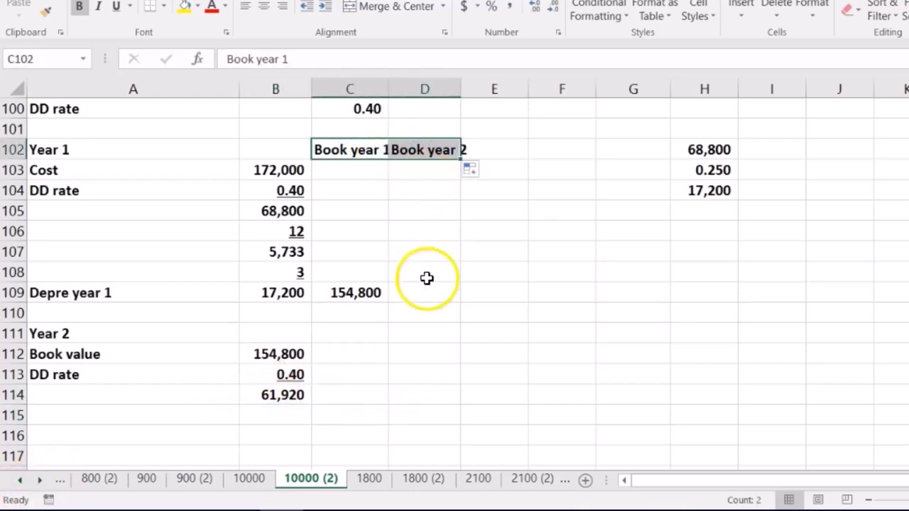
Calculate the Year 2 book value in D114 with =C109-B114
click(421, 392)
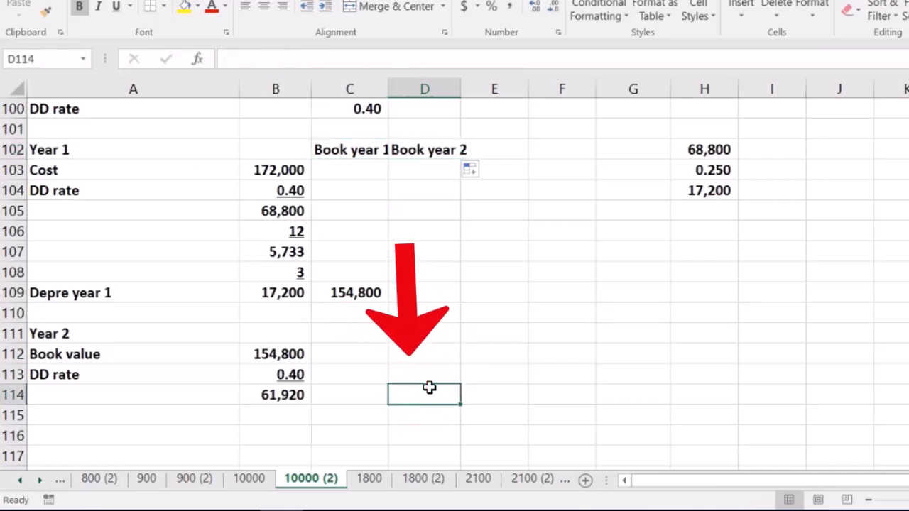
text(=)
click(364, 292)
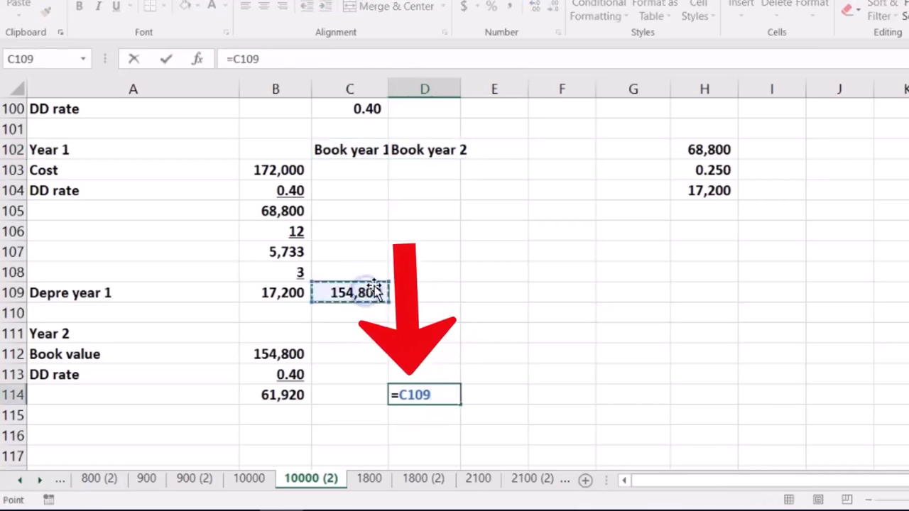
text(-)
click(272, 397)
key(Return)
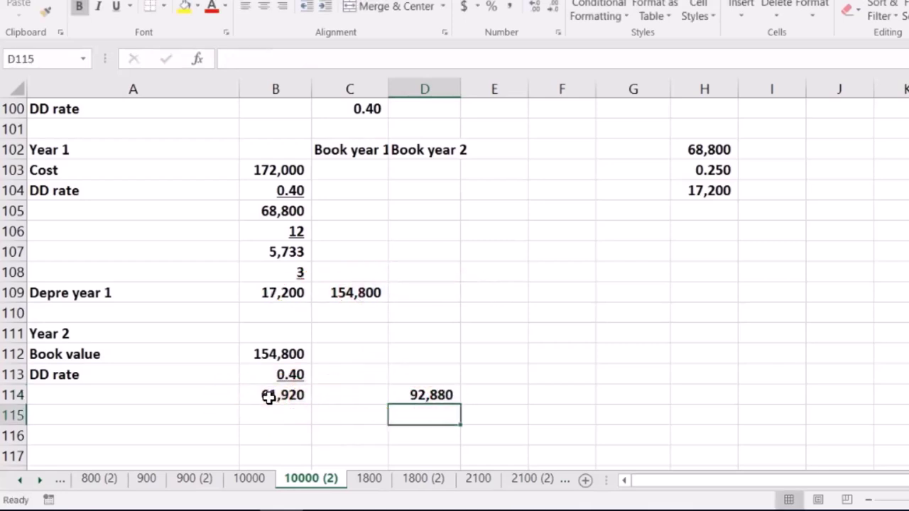
click(433, 399)
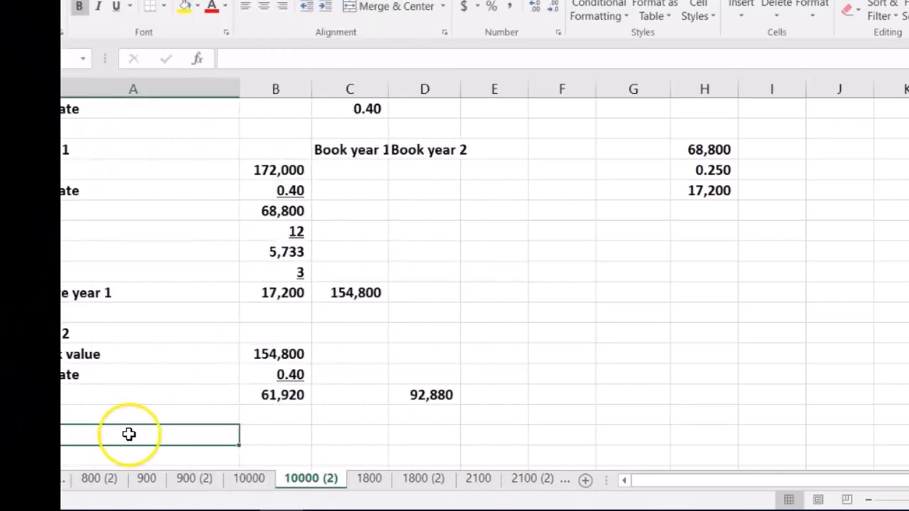
click(291, 395)
scroll(290, 395, down, 1)
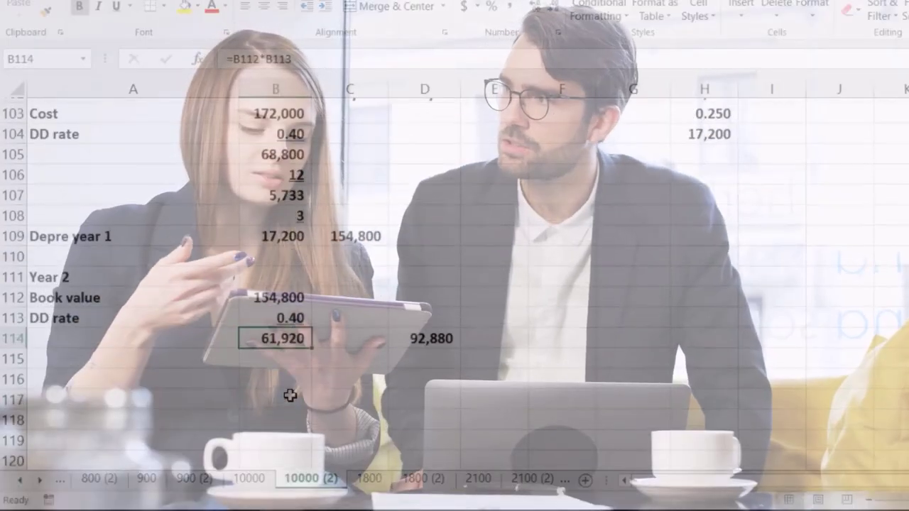
click(405, 340)
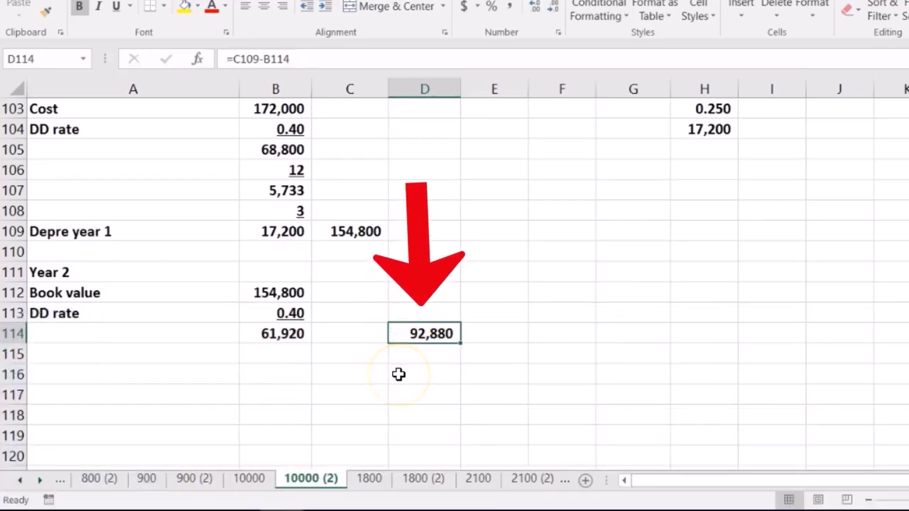
scroll(398, 373, up, 4)
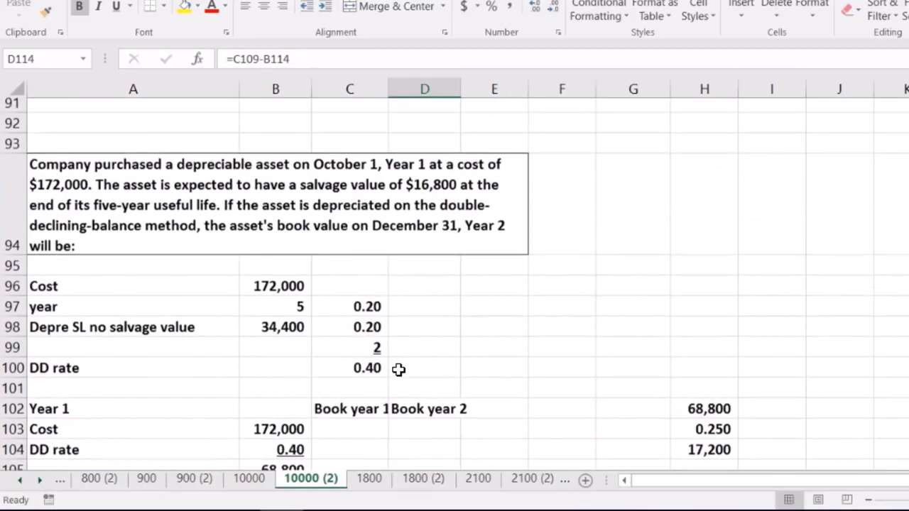